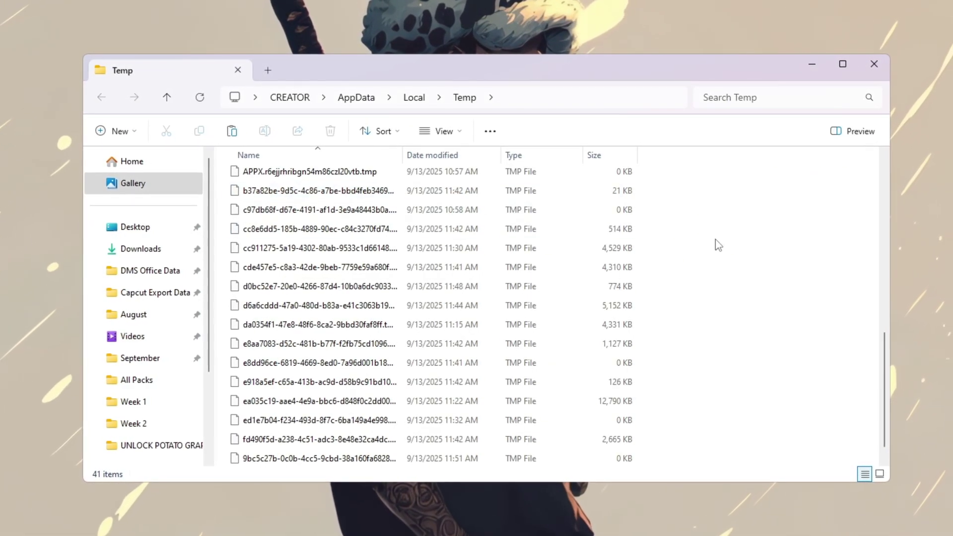
# Close the Temp folder window
pyautogui.click(879, 62)
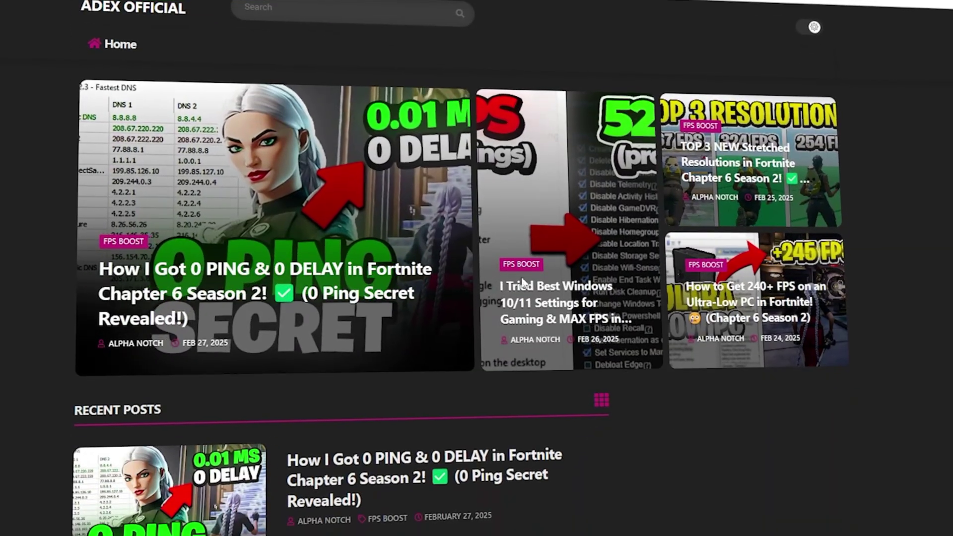
pyautogui.scroll(-5, 477, 268)
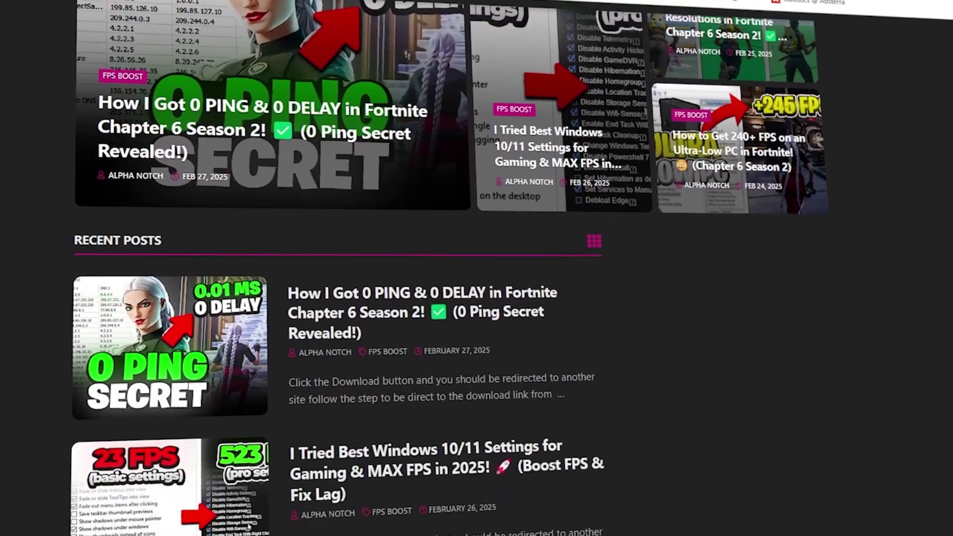
pyautogui.scroll(-8, 477, 269)
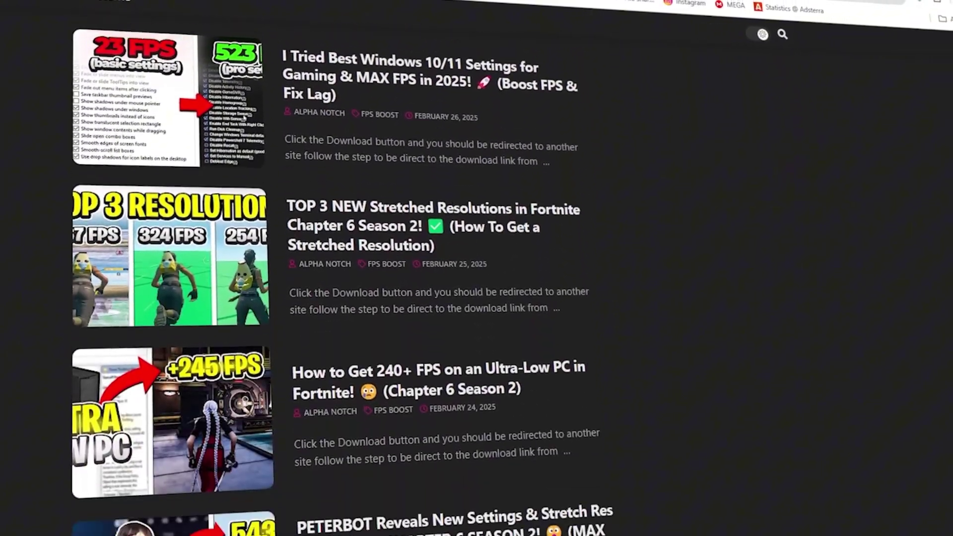
pyautogui.scroll(-3, 477, 268)
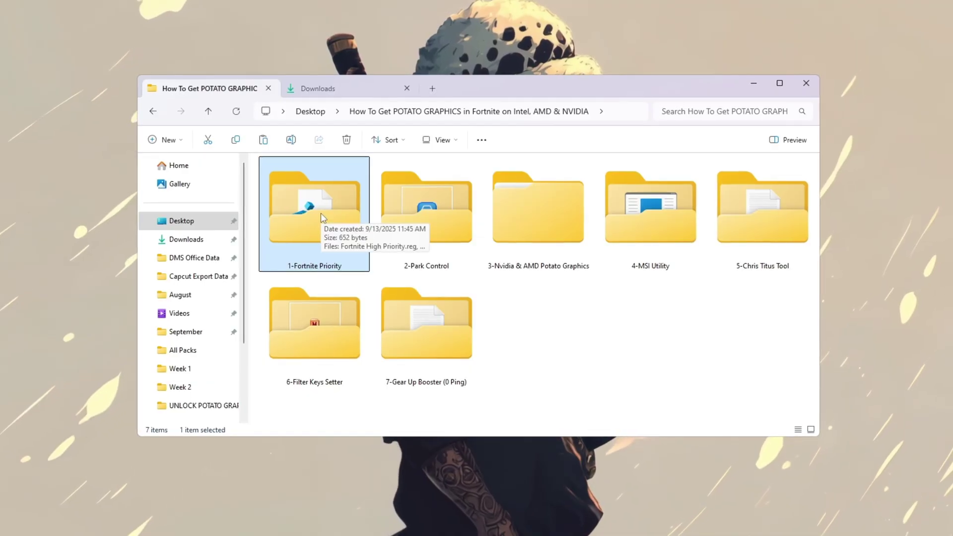
# Open the 1-Fortnite Priority folder and display its three registry files as extra large icons
pyautogui.doubleClick(322, 215)
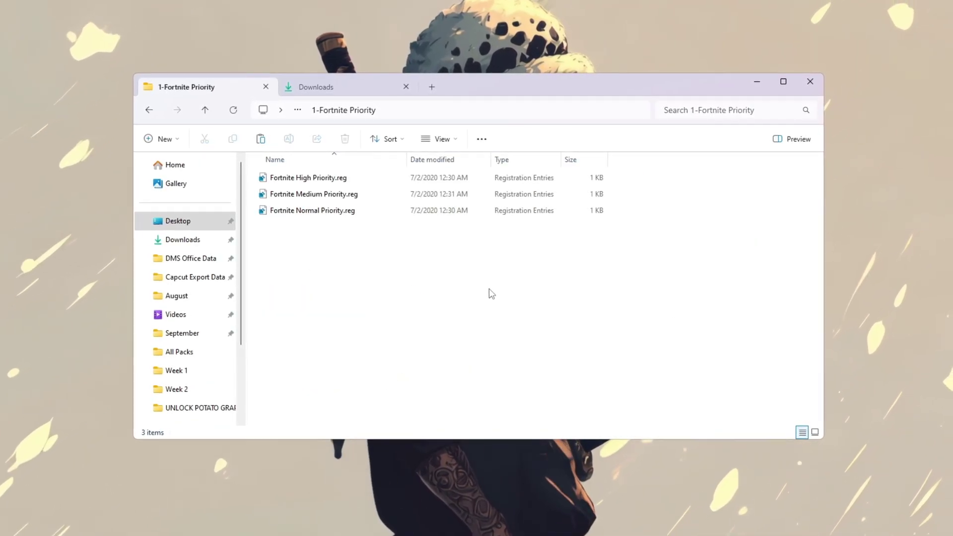
pyautogui.moveTo(395, 366); pyautogui.dragTo(387, 173)
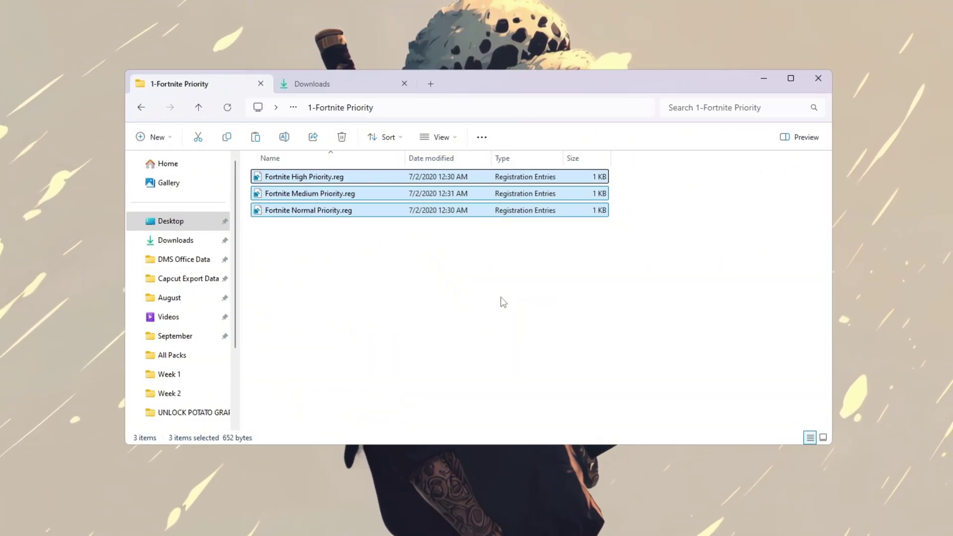
pyautogui.keyDown('ctrl'); pyautogui.scroll(4, 503, 301); pyautogui.keyUp('ctrl')
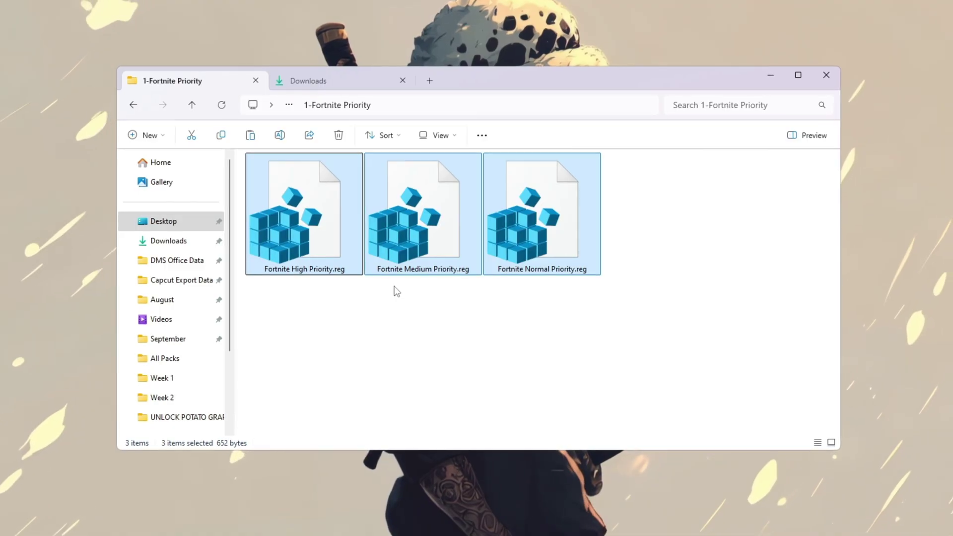
# Look over the Fortnite Normal, Medium and High Priority registry files in the folder
pyautogui.click(565, 243)
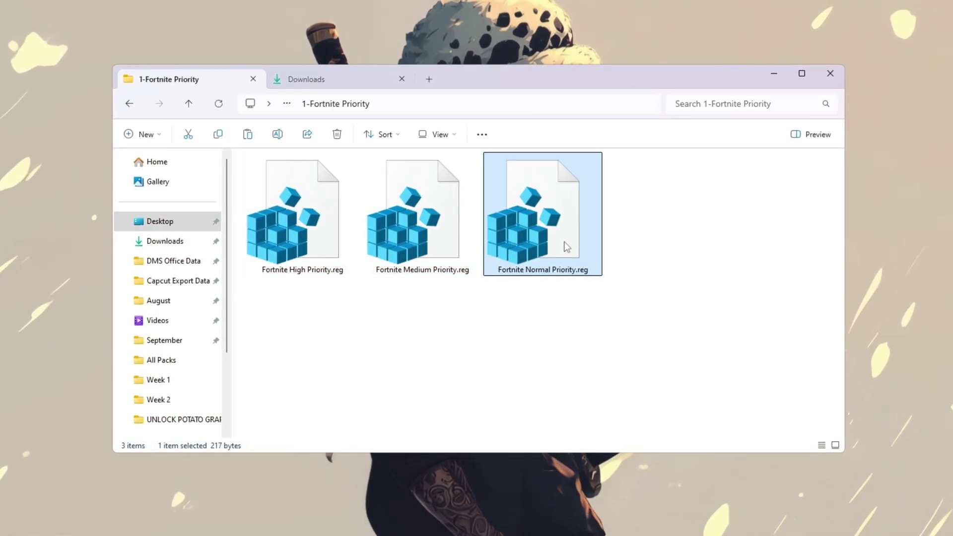
pyautogui.click(419, 234)
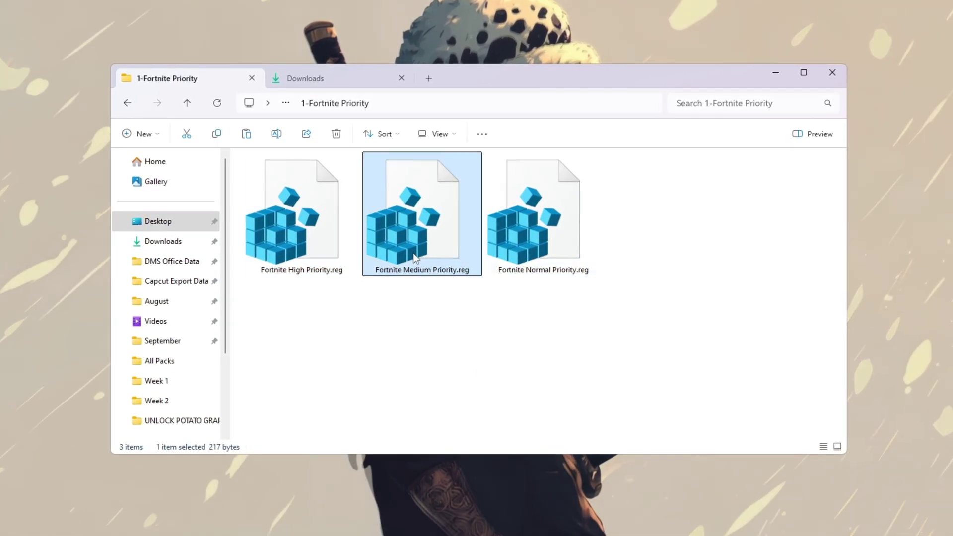
pyautogui.click(286, 243)
pyautogui.moveTo(674, 387); pyautogui.dragTo(323, 263)
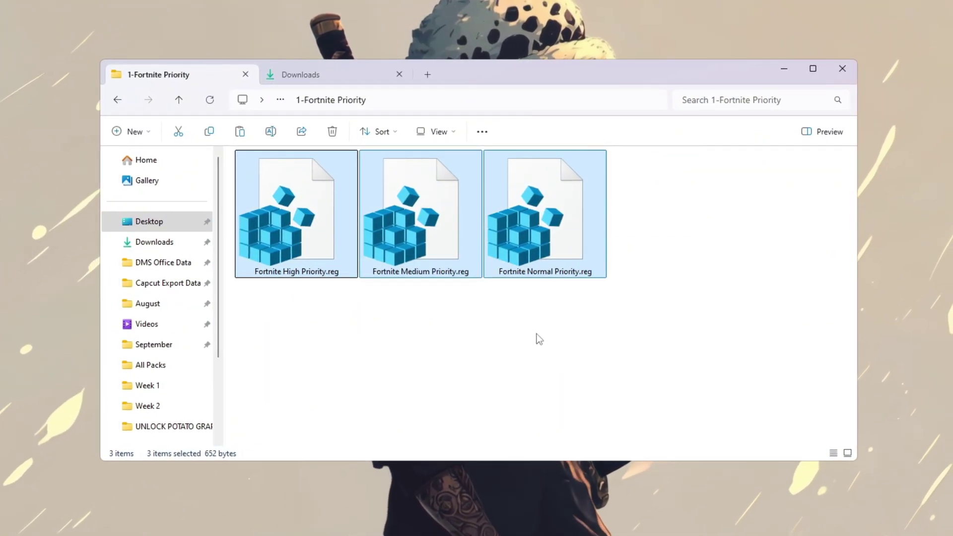
pyautogui.click(560, 235)
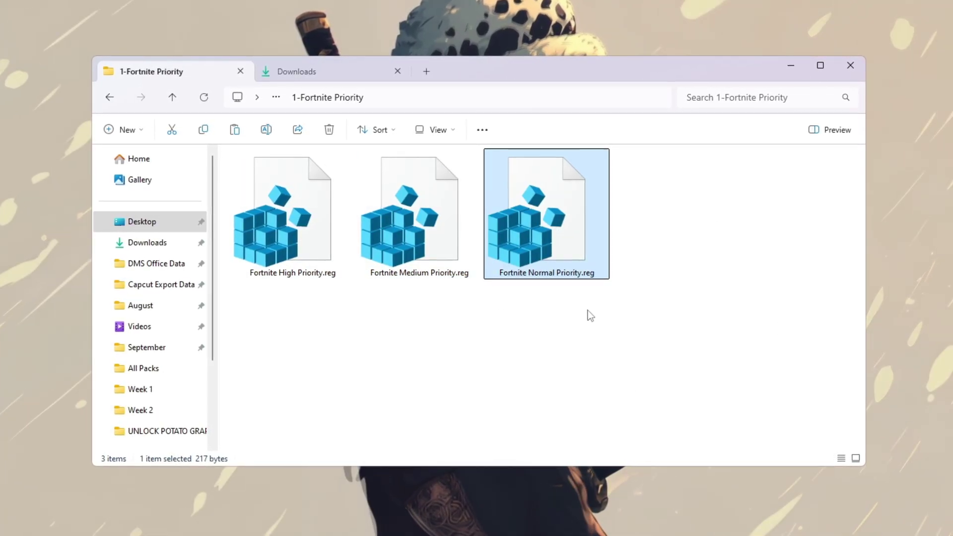
pyautogui.click(430, 239)
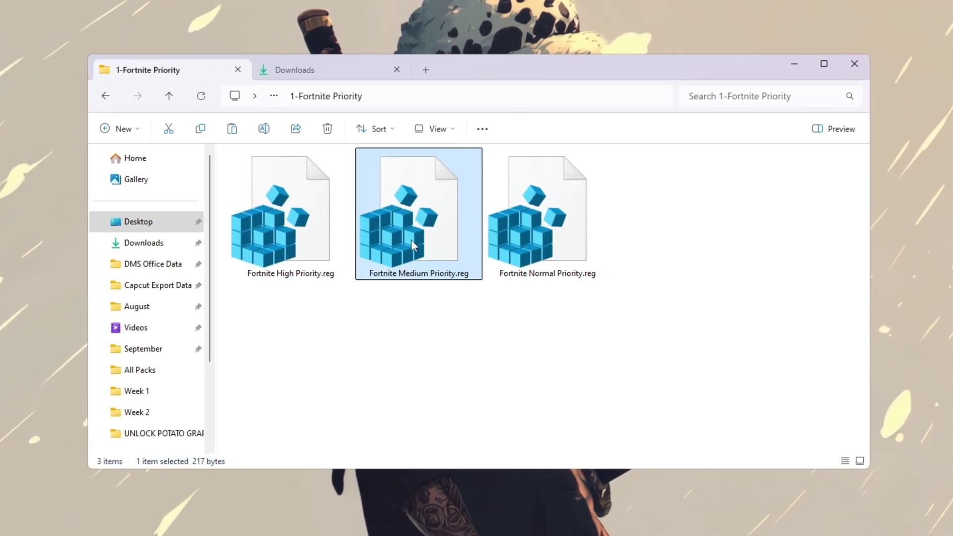
pyautogui.click(282, 259)
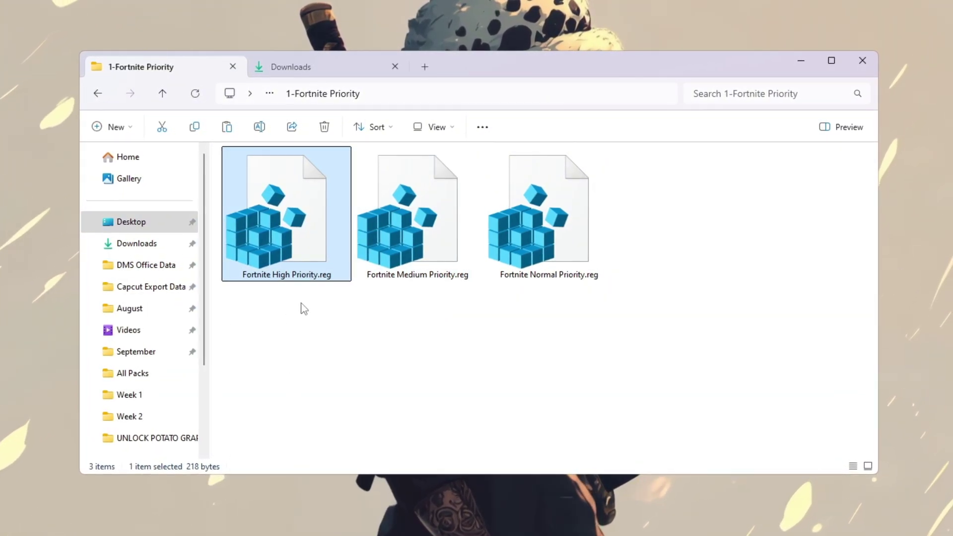
# Merge Fortnite Medium Priority.reg into the Windows registry
pyautogui.click(464, 250)
pyautogui.doubleClick(413, 210)
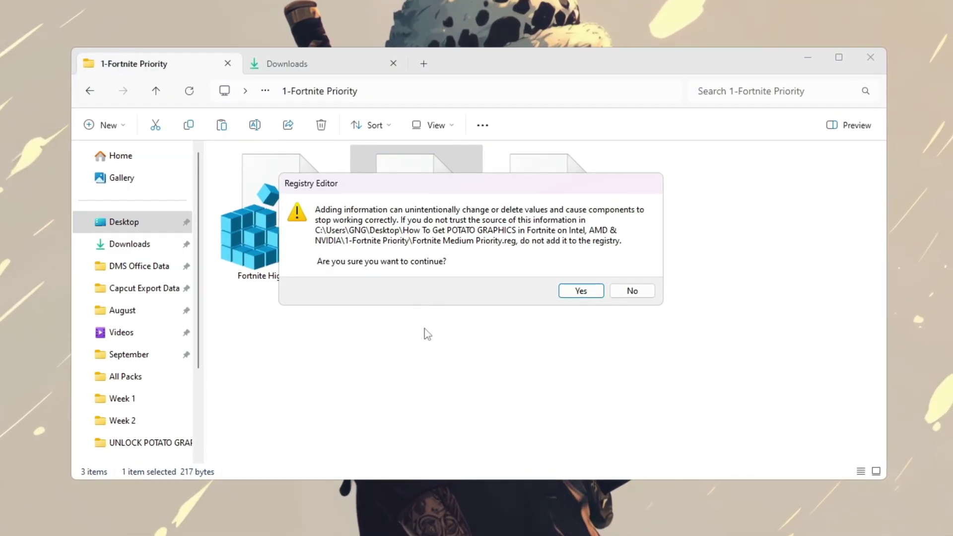
pyautogui.click(582, 295)
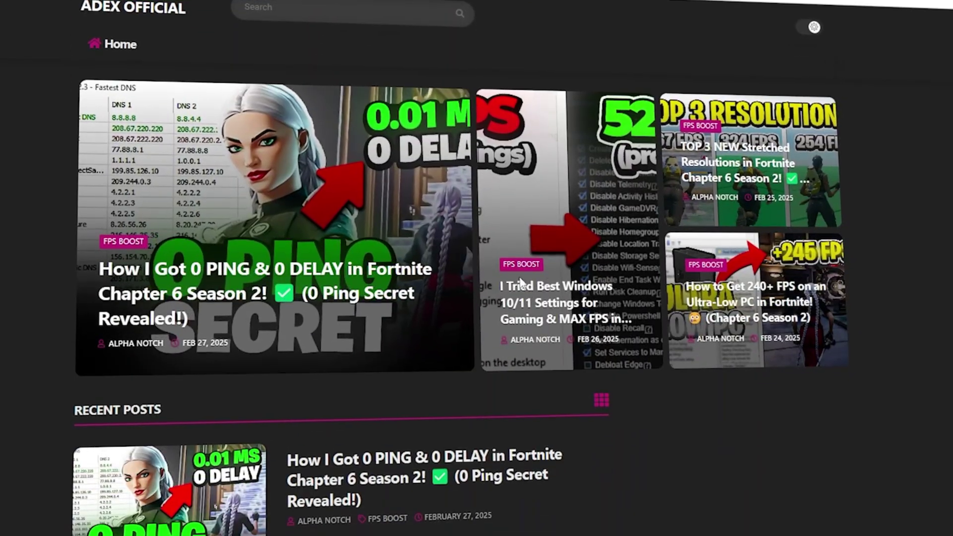
pyautogui.scroll(-5, 476, 268)
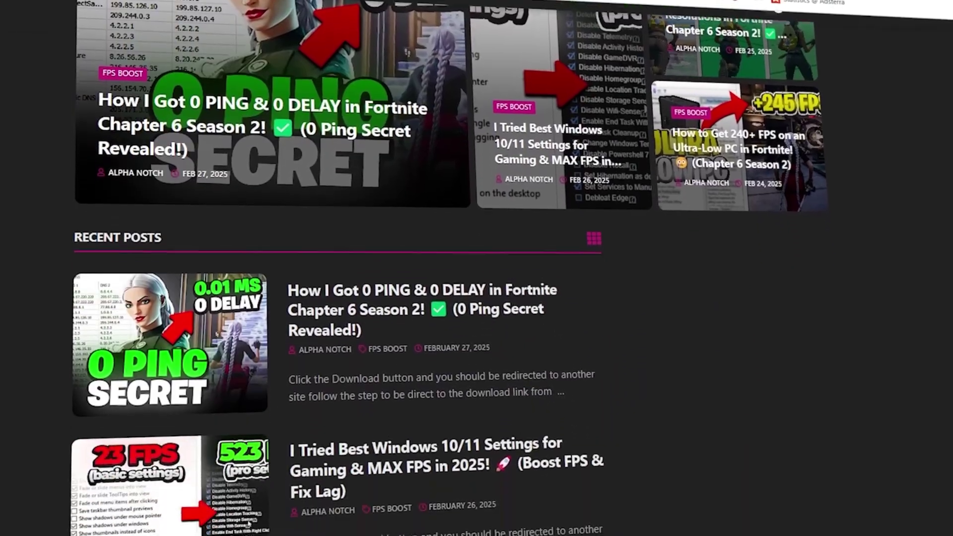
pyautogui.scroll(-8, 477, 269)
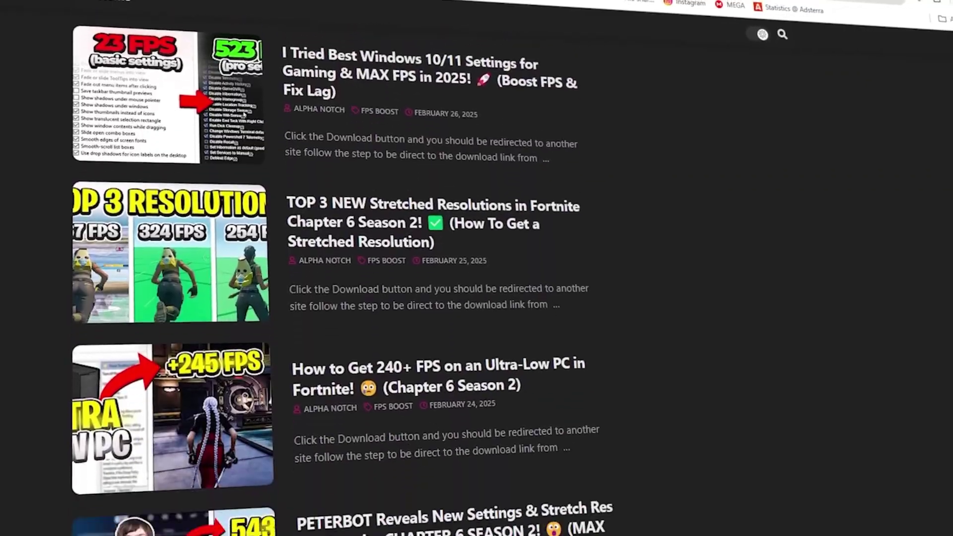
pyautogui.scroll(-3, 476, 268)
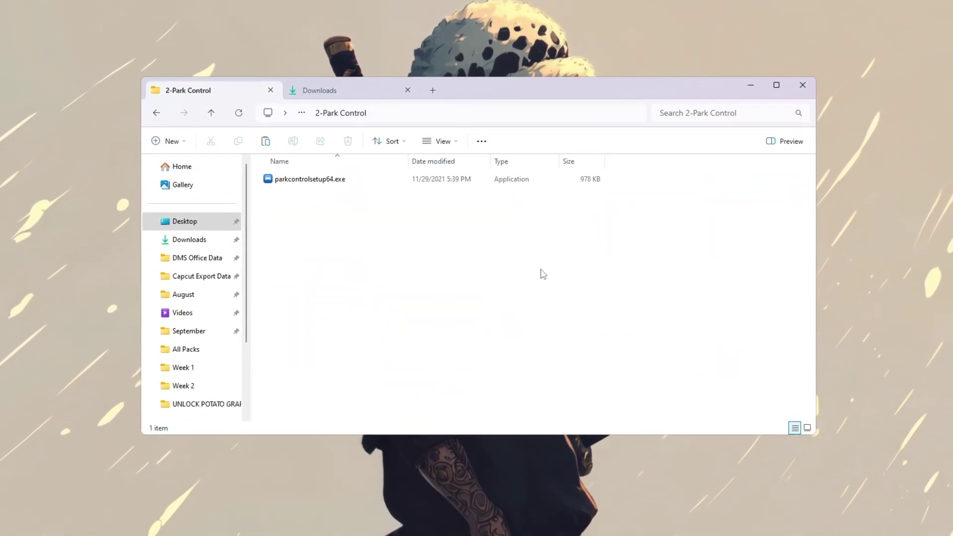
# Display the 2-Park Control folder's contents as larger icons and select parkcontrolsetup64.exe
pyautogui.hotkey('ctrl', 'shift', '4')
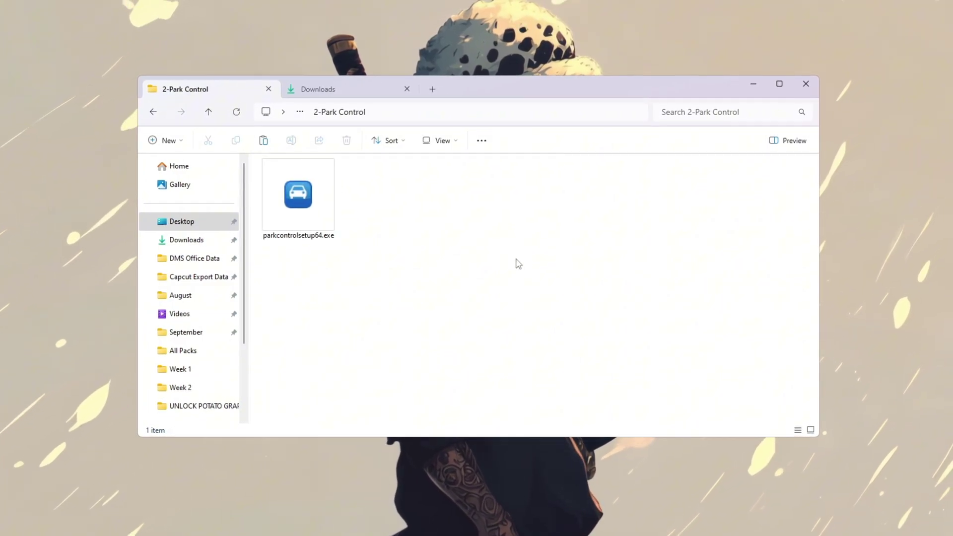
pyautogui.moveTo(580, 305); pyautogui.dragTo(323, 218)
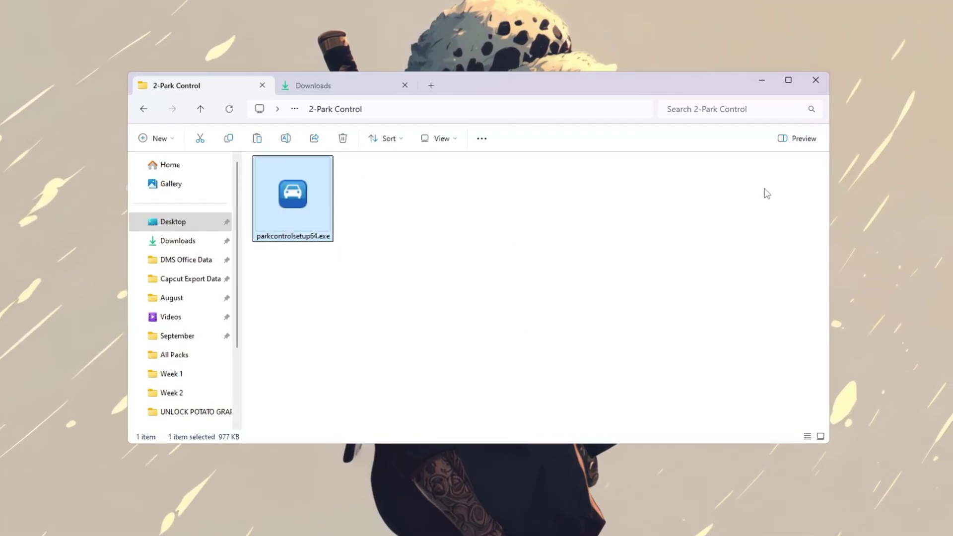
# Minimize the folder window, then find and launch the installed ParkControl app
pyautogui.click(771, 79)
pyautogui.press('super')
pyautogui.write('Park control')
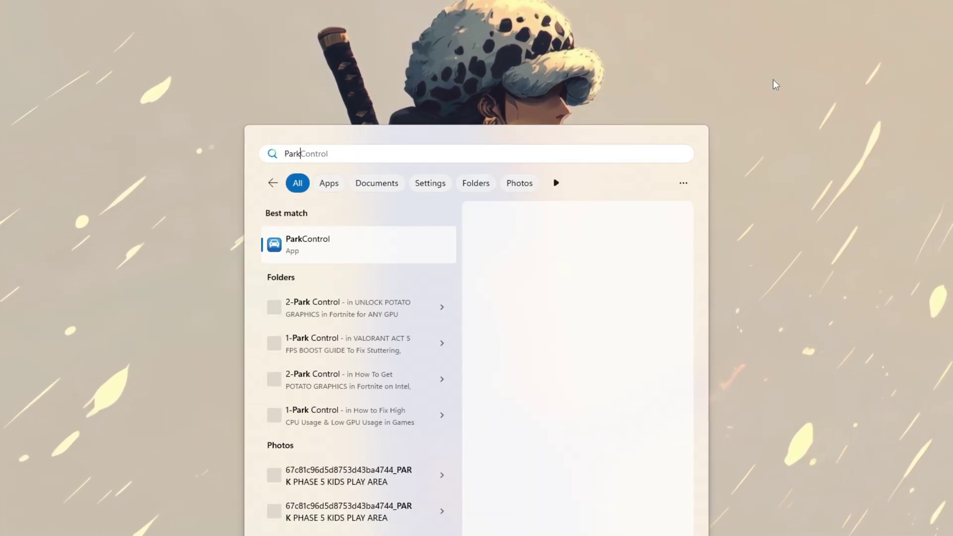
pyautogui.press('Return')
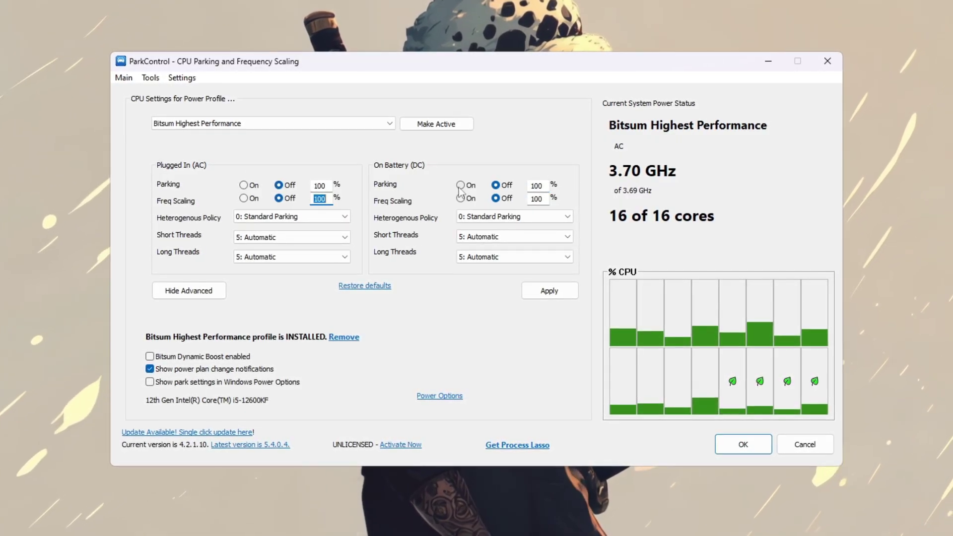
pyautogui.doubleClick(550, 201)
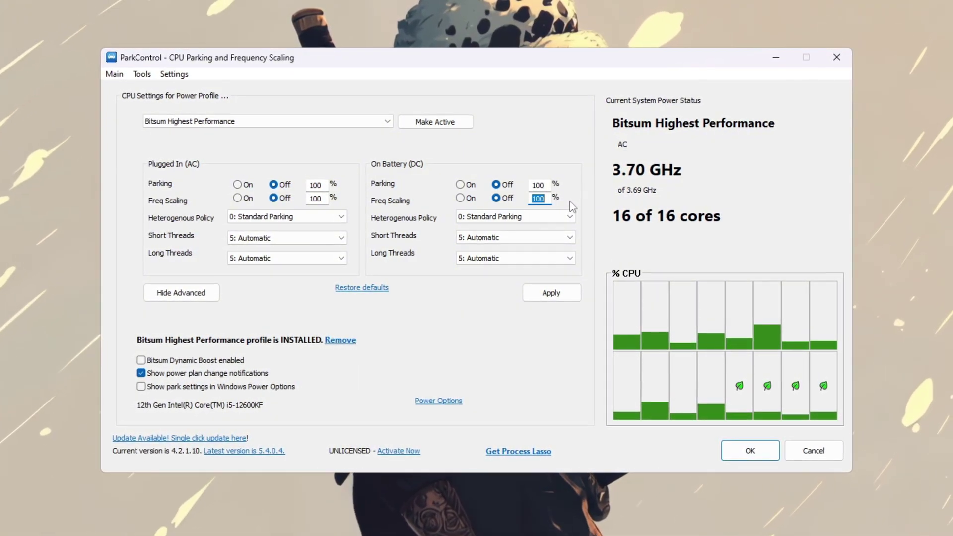
pyautogui.click(136, 363)
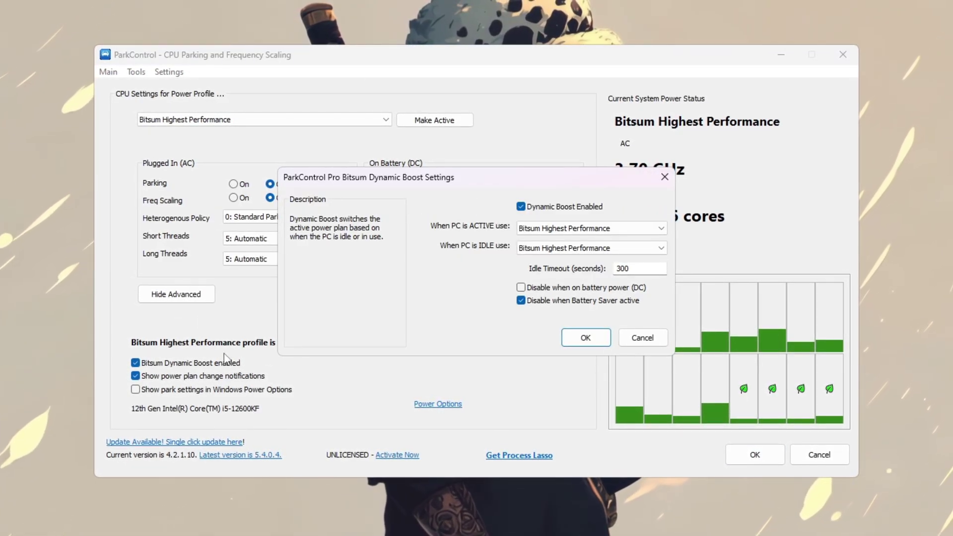
pyautogui.moveTo(203, 368)
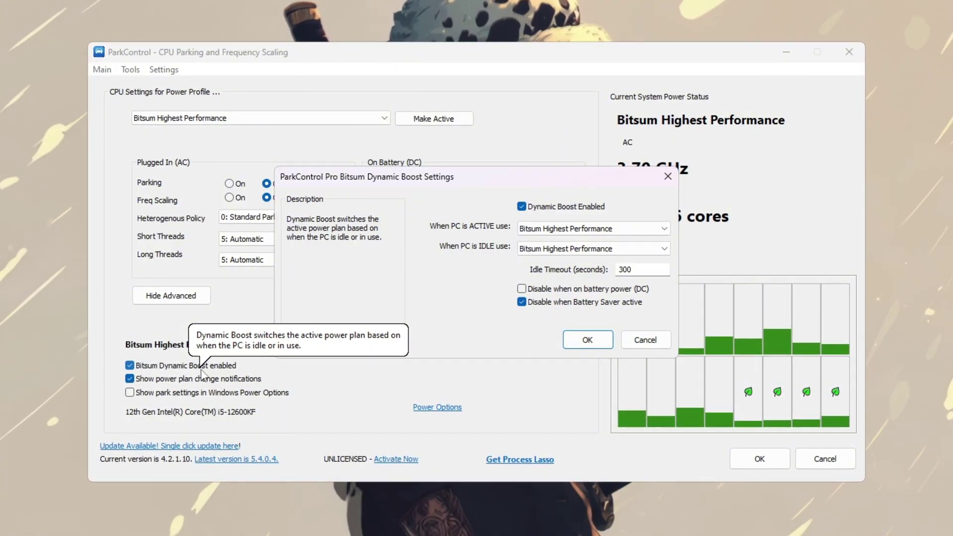
pyautogui.click(646, 340)
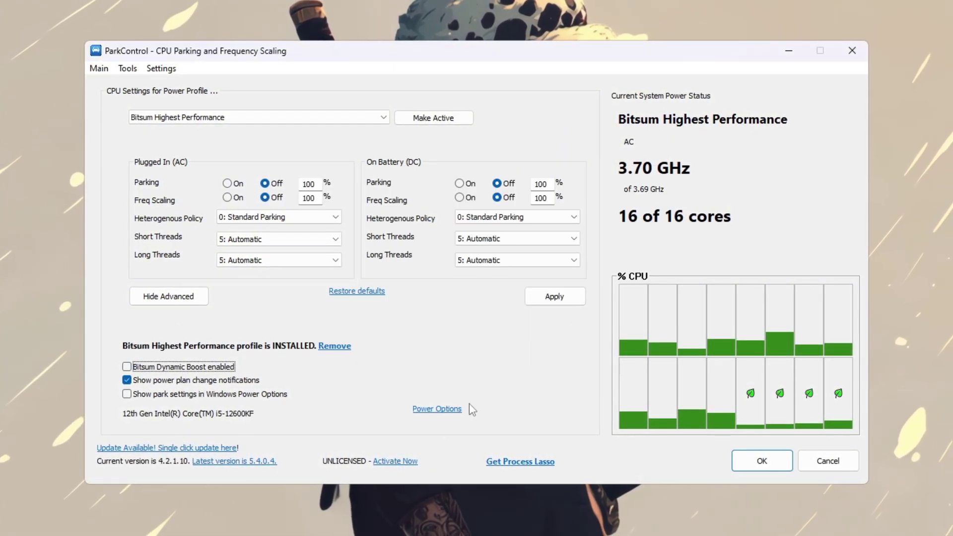
# Check the selected plan in Windows Power Options and apply the CPU settings for the Bitsum Highest Performance profile
pyautogui.click(436, 411)
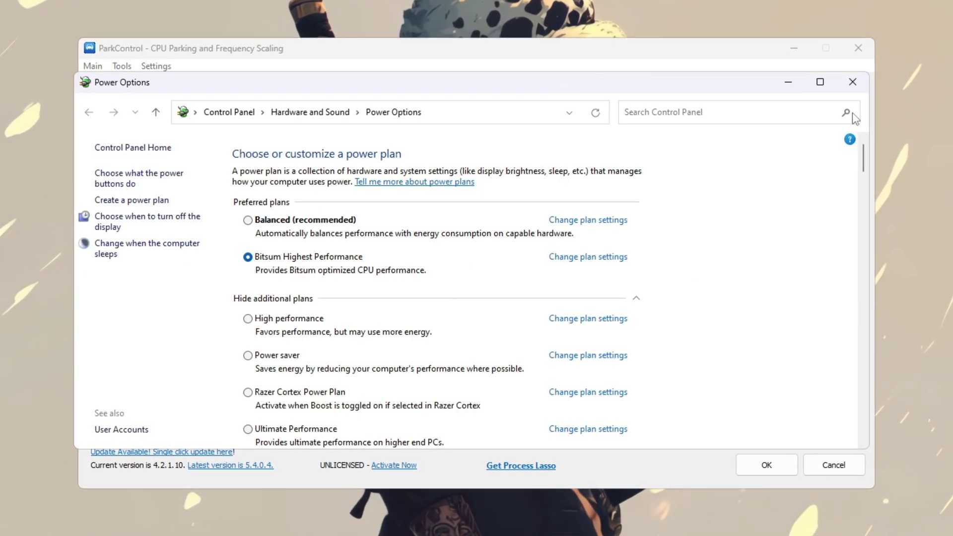
pyautogui.click(853, 82)
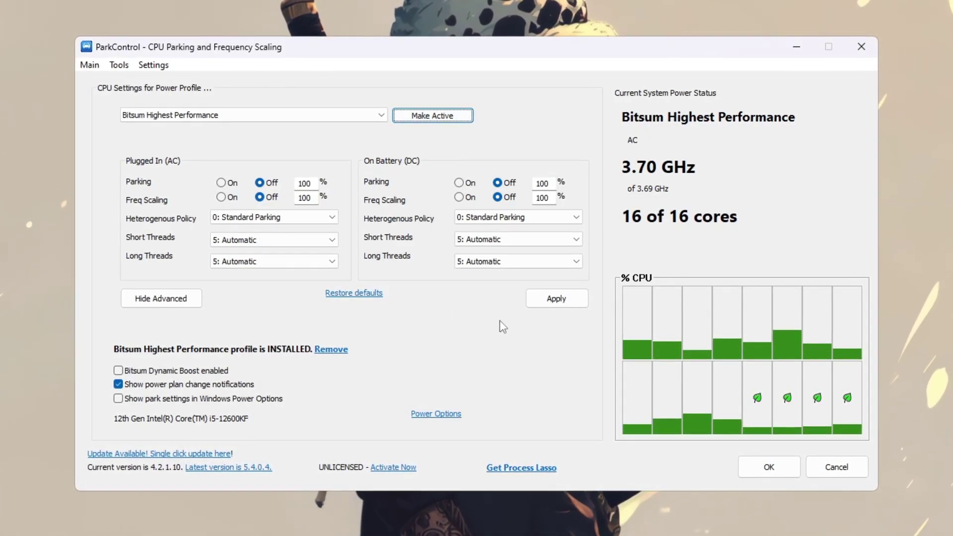
pyautogui.click(555, 298)
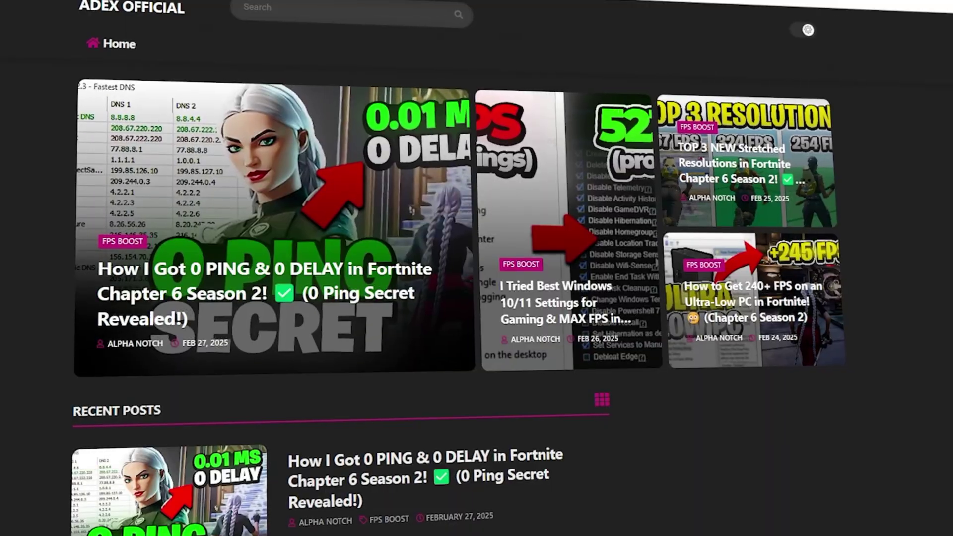
pyautogui.scroll(-6, 477, 298)
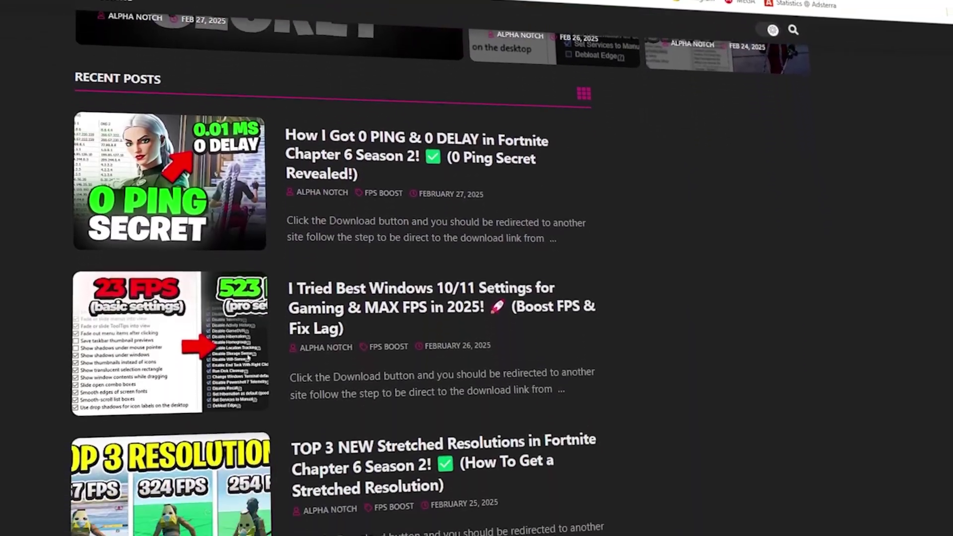
pyautogui.scroll(-10, 477, 298)
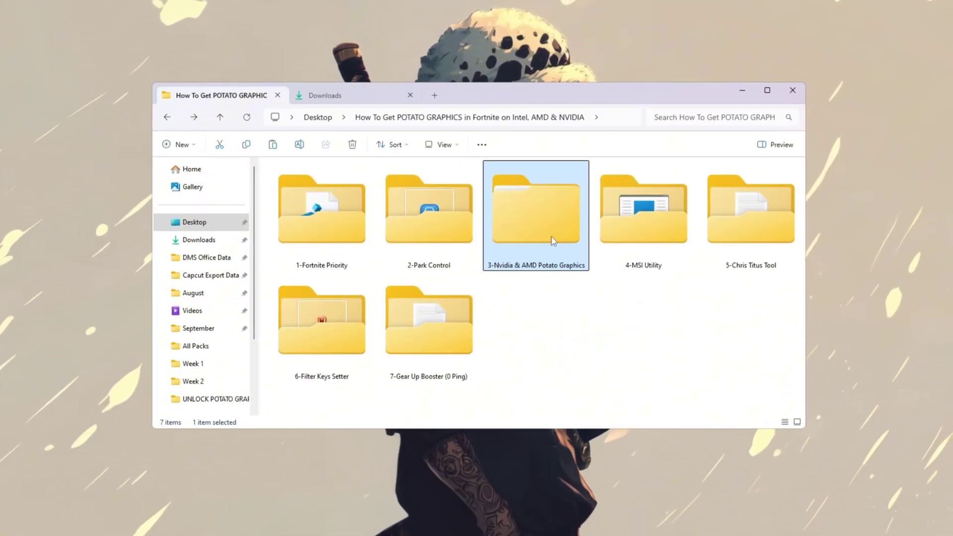
# Open the 3-Nvidia & AMD Potato Graphics folder and select the NVIDIA Potato Graphics folder
pyautogui.doubleClick(554, 242)
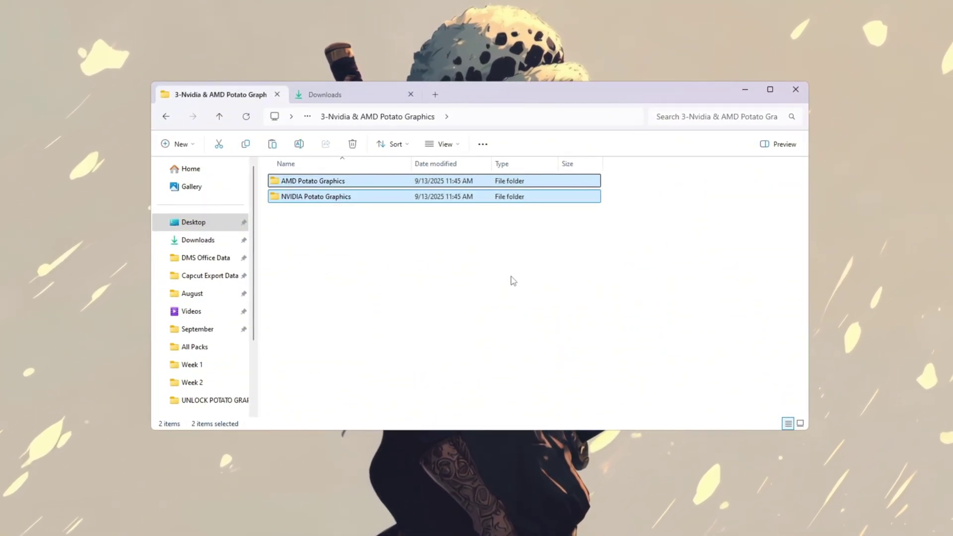
pyautogui.click(303, 197)
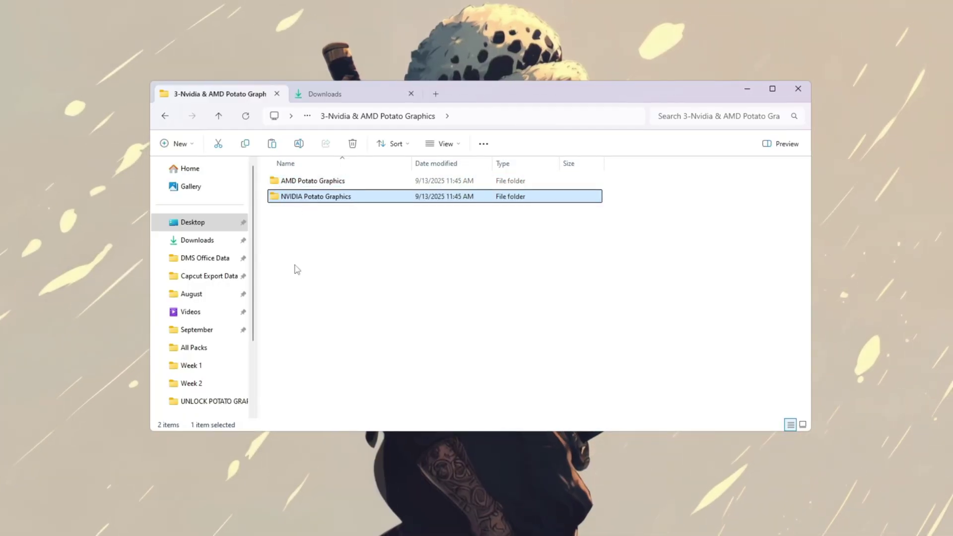
pyautogui.click(301, 183)
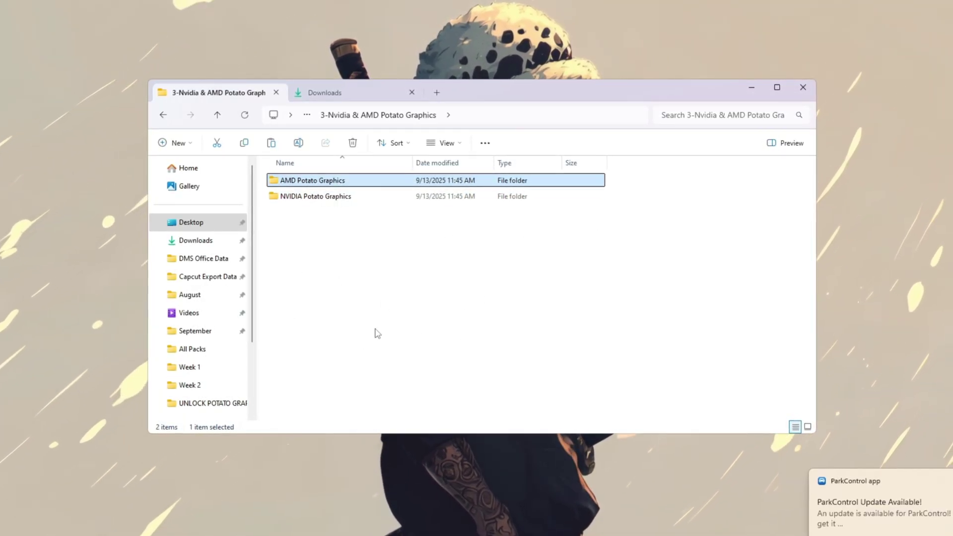
pyautogui.click(322, 199)
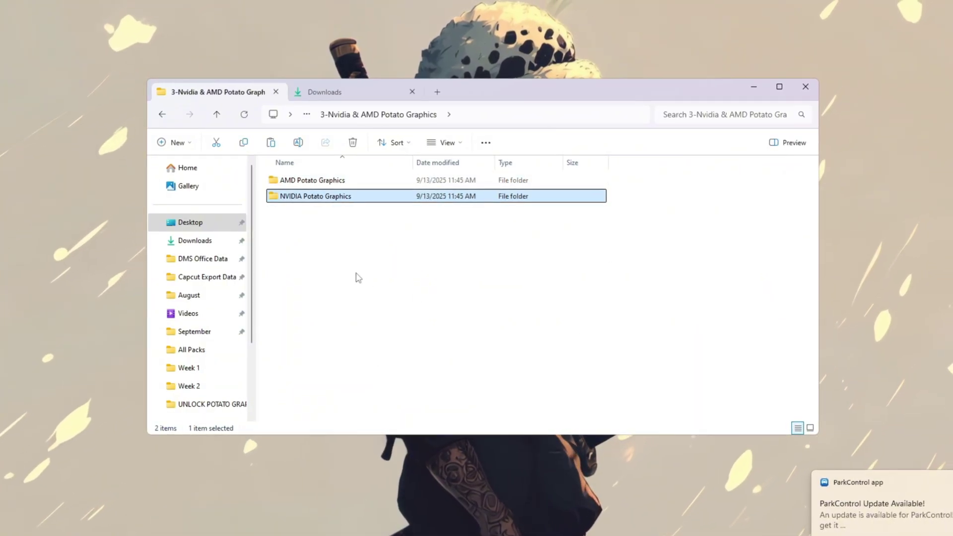
# Open the NVIDIA Potato Graphics folder, launch nvidiaProfileInspector.exe and load the Fortnite profile
pyautogui.doubleClick(328, 198)
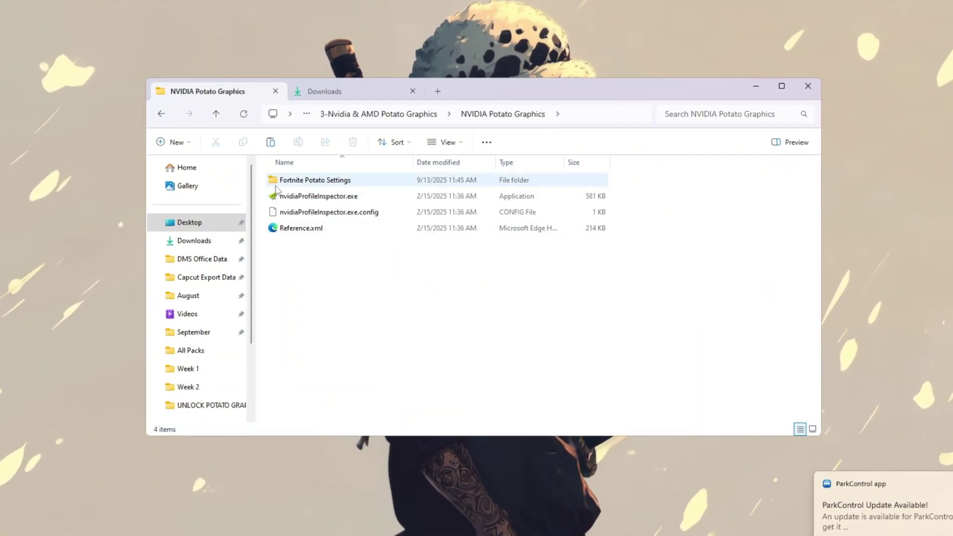
pyautogui.click(309, 184)
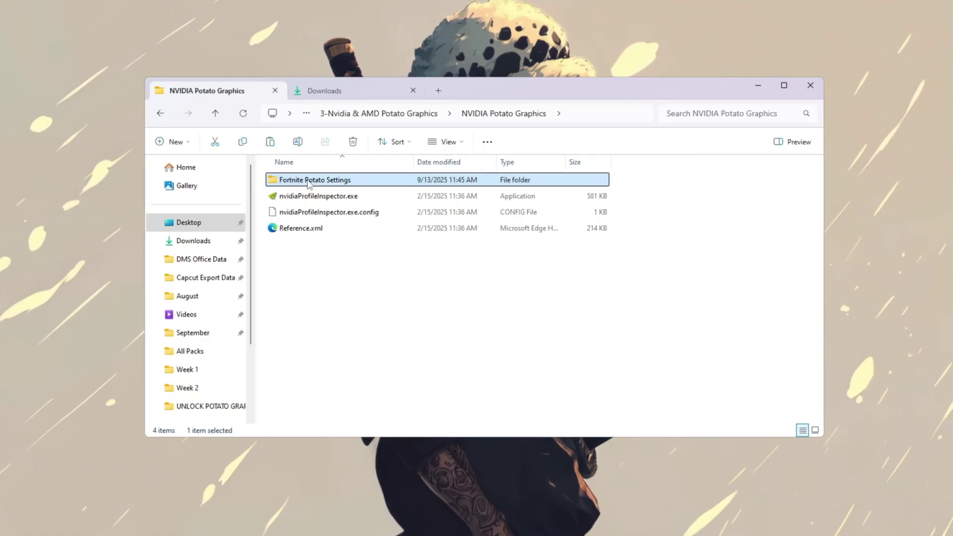
pyautogui.click(324, 198)
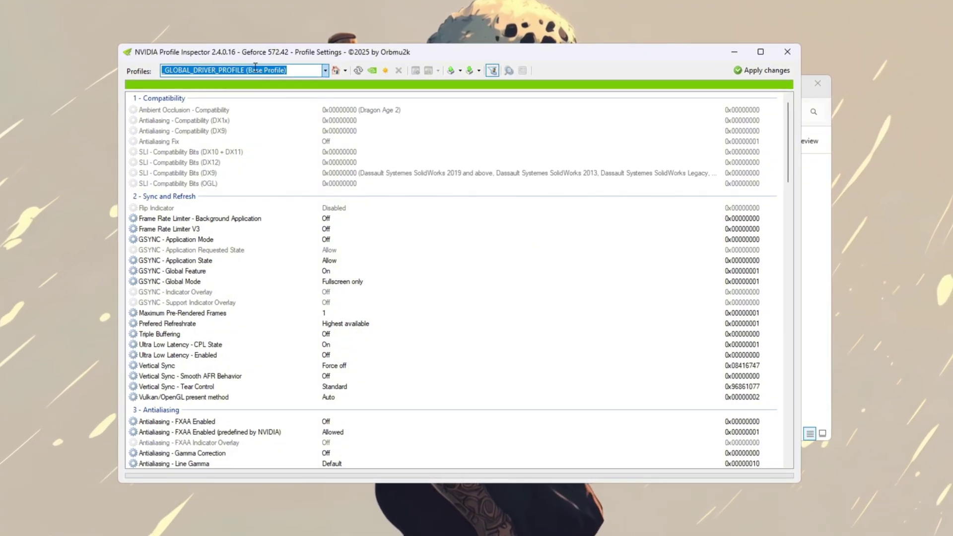
pyautogui.write('fort')
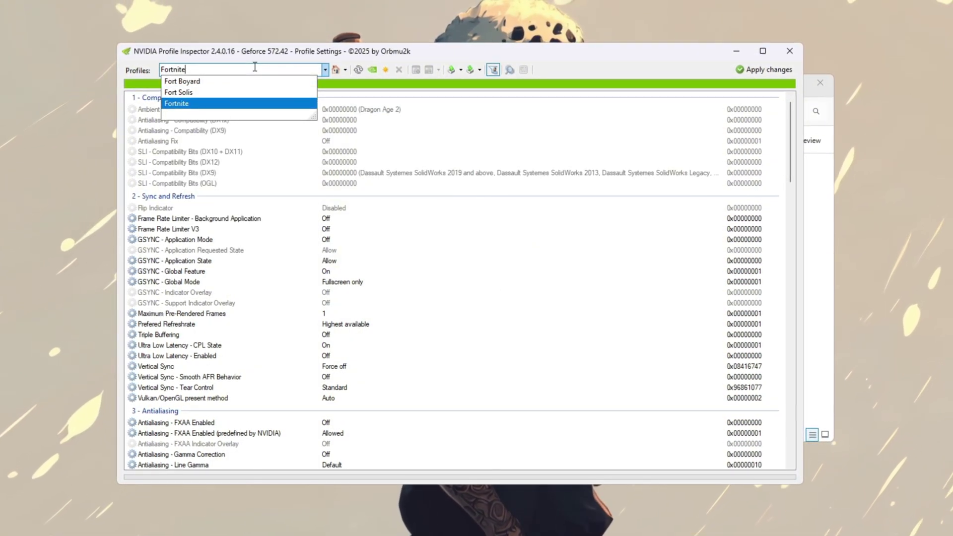
pyautogui.press('Return')
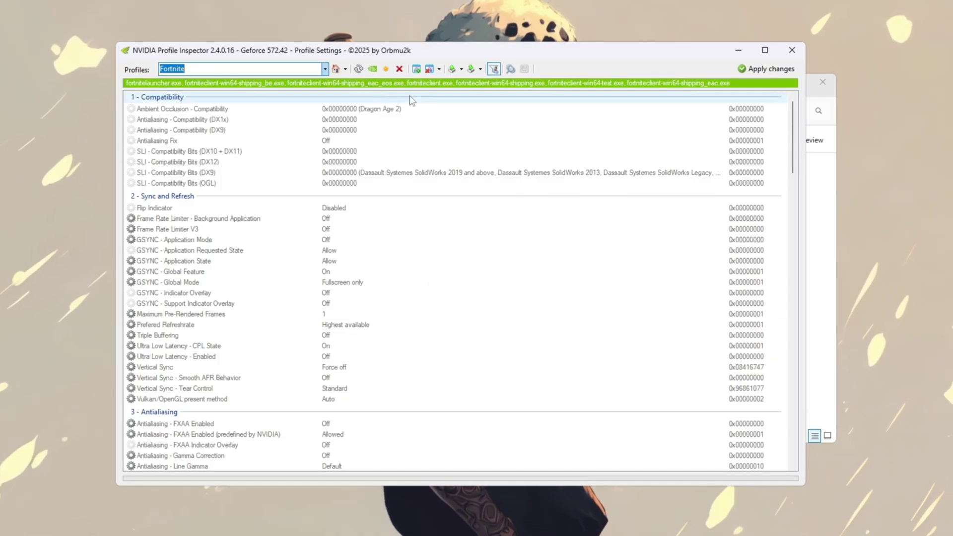
# Start a profile import, select Fortnite.nip in the Fortnite Potato Settings folder, and cancel the file selection
pyautogui.click(513, 70)
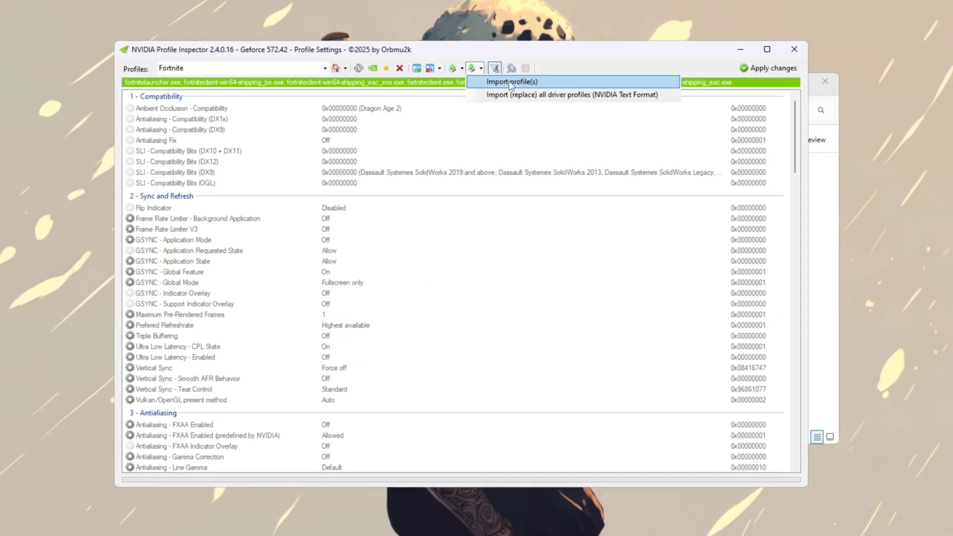
pyautogui.click(516, 80)
pyautogui.click(426, 99)
pyautogui.write('Fortnite on Intel, AMD & NVIDIA\\3-Nvidia & AMD Potato Graphics\\NVIDIA Potato Graphics')
pyautogui.press('Return')
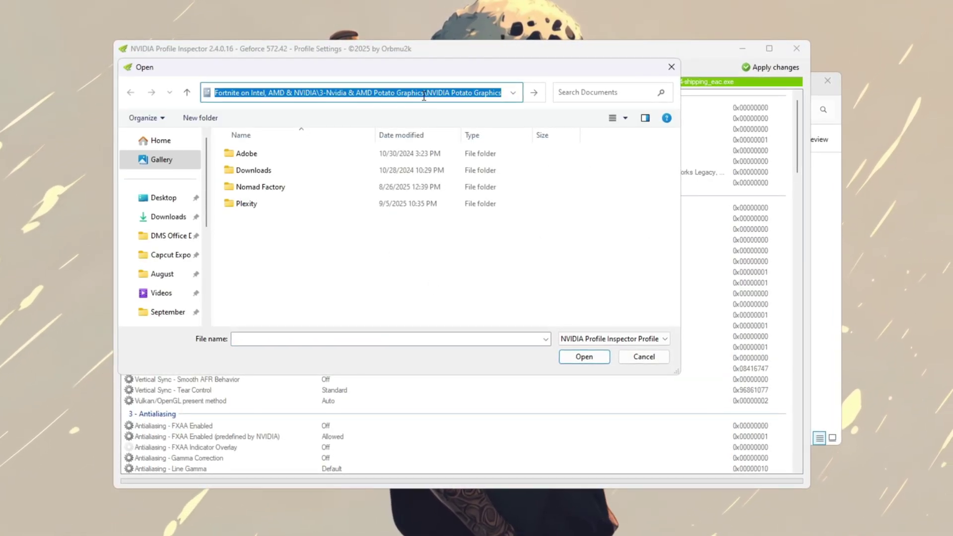
pyautogui.doubleClick(312, 154)
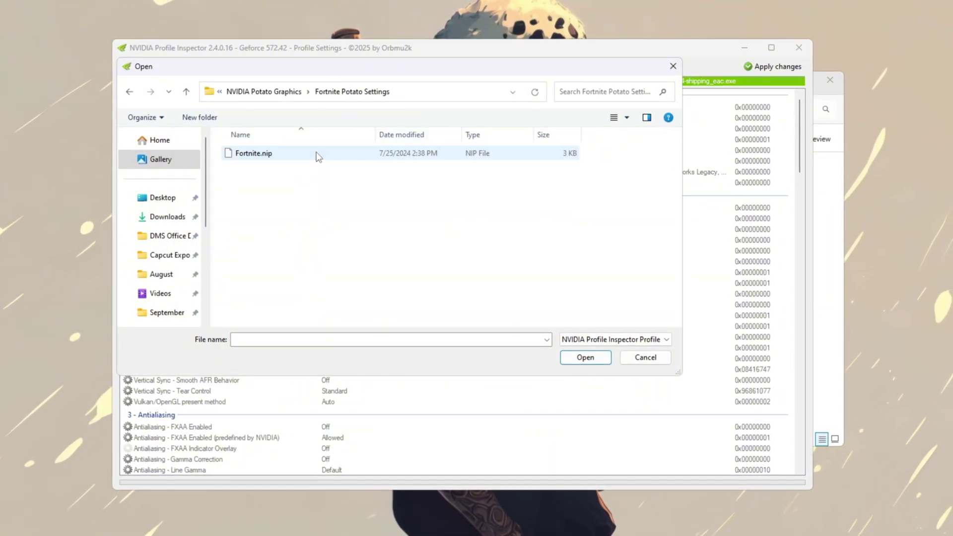
pyautogui.click(350, 157)
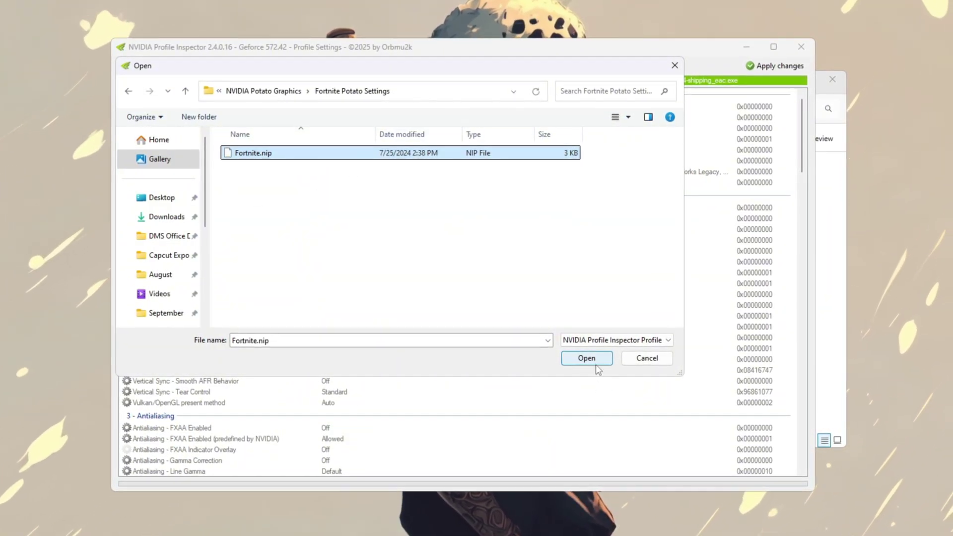
pyautogui.click(654, 363)
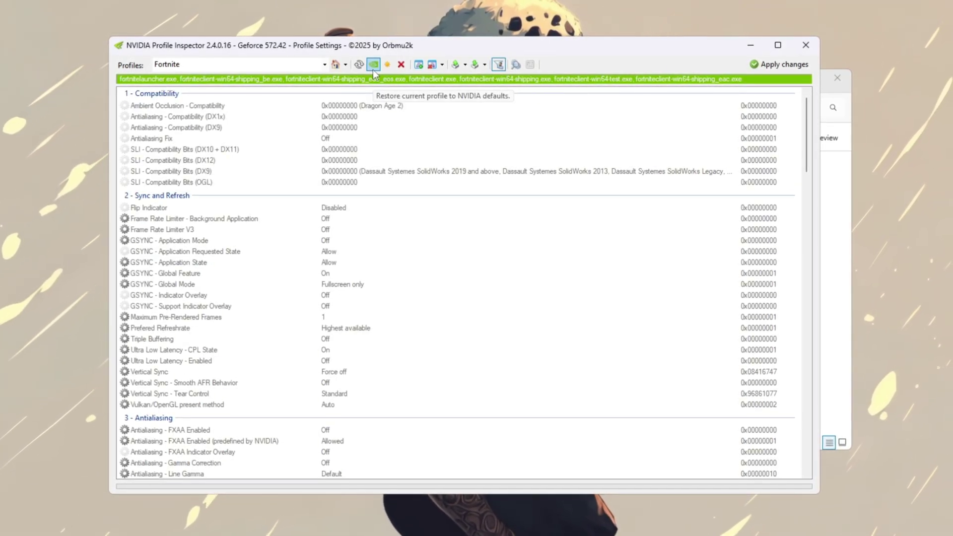
# Review the Fortnite profile's settings down to the texture filtering and Common sections, and close the profile inspector
pyautogui.scroll(-8, 375, 187)
pyautogui.scroll(-15, 374, 188)
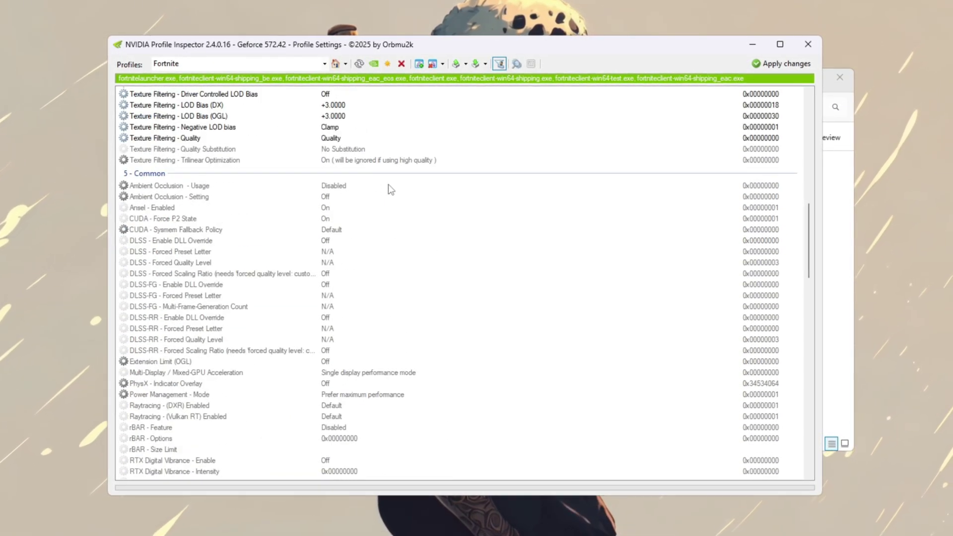
pyautogui.click(815, 38)
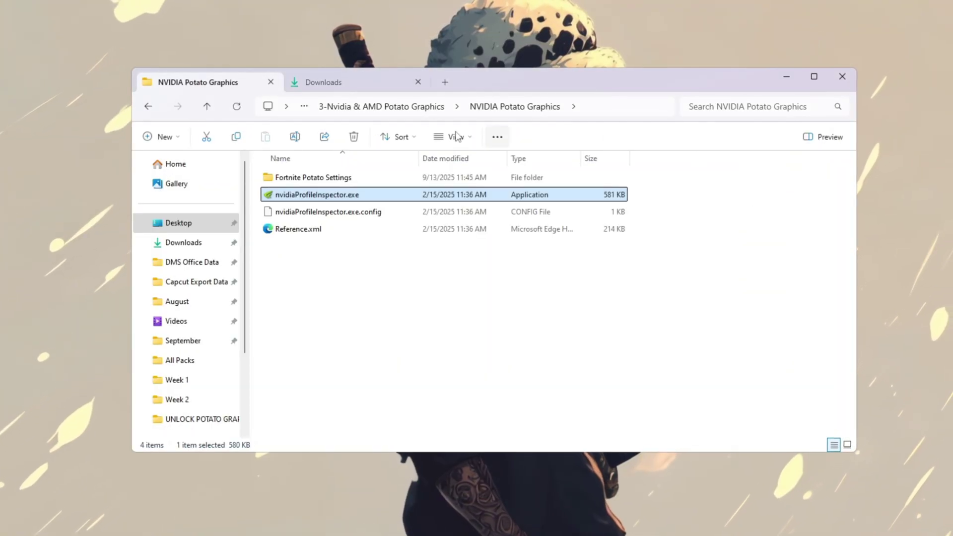
# Return to the parent folder, open AMD Potato Graphics and its GameUserSettings subfolder, and copy GameUserSettings.ini
pyautogui.click(148, 106)
pyautogui.doubleClick(329, 177)
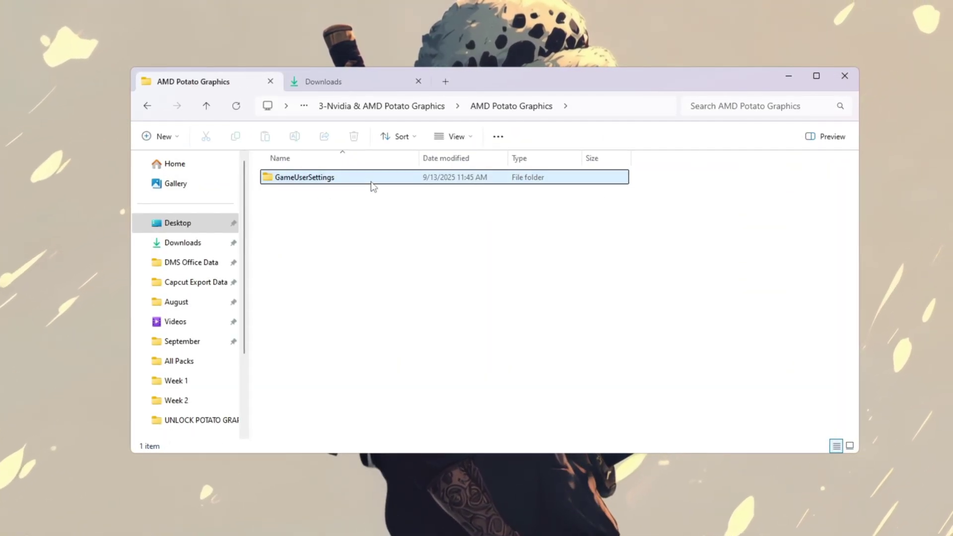
pyautogui.doubleClick(370, 179)
pyautogui.click(300, 179)
pyautogui.rightClick(305, 190)
pyautogui.click(337, 190)
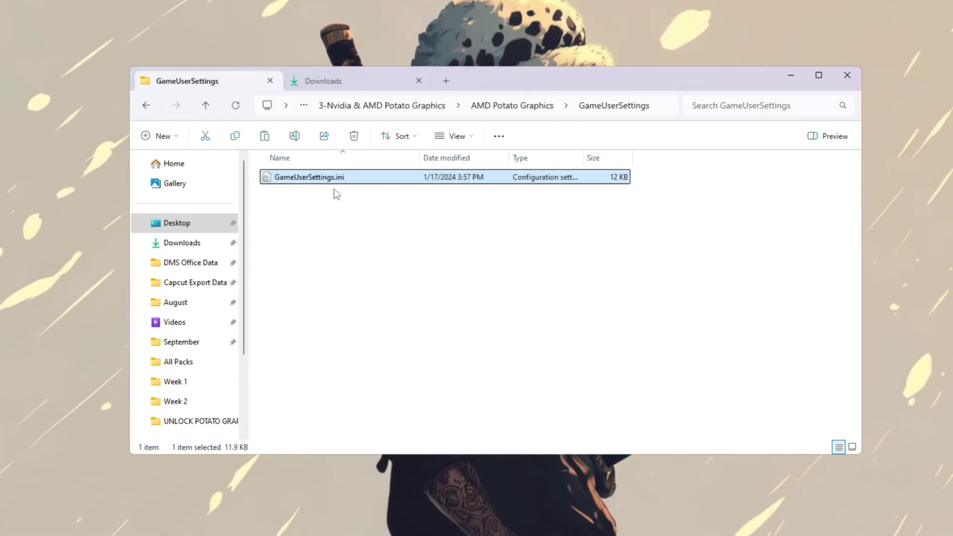
# Open the localappdata folder through the Windows Run dialog
pyautogui.press('super+r')
pyautogui.moveTo(70, 449); pyautogui.dragTo(507, 239)
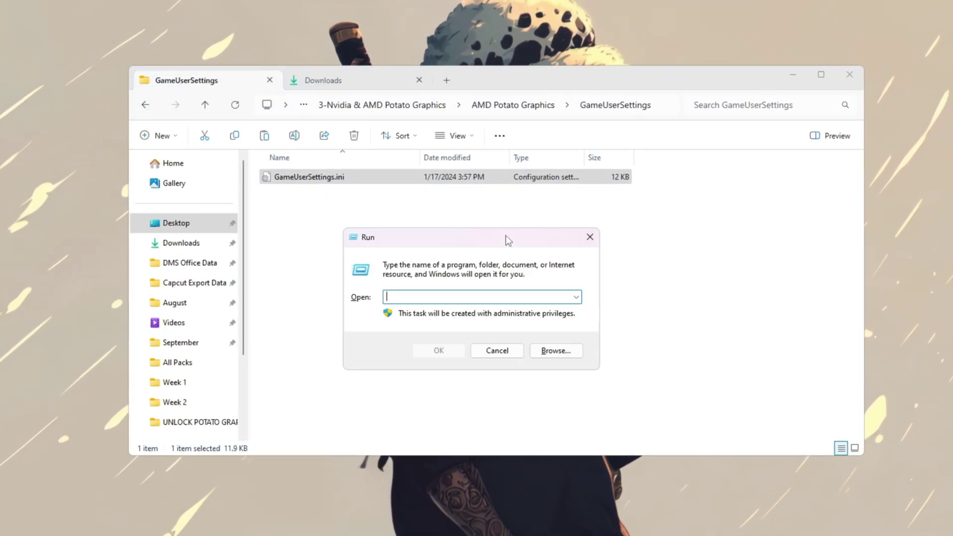
pyautogui.write('%loc')
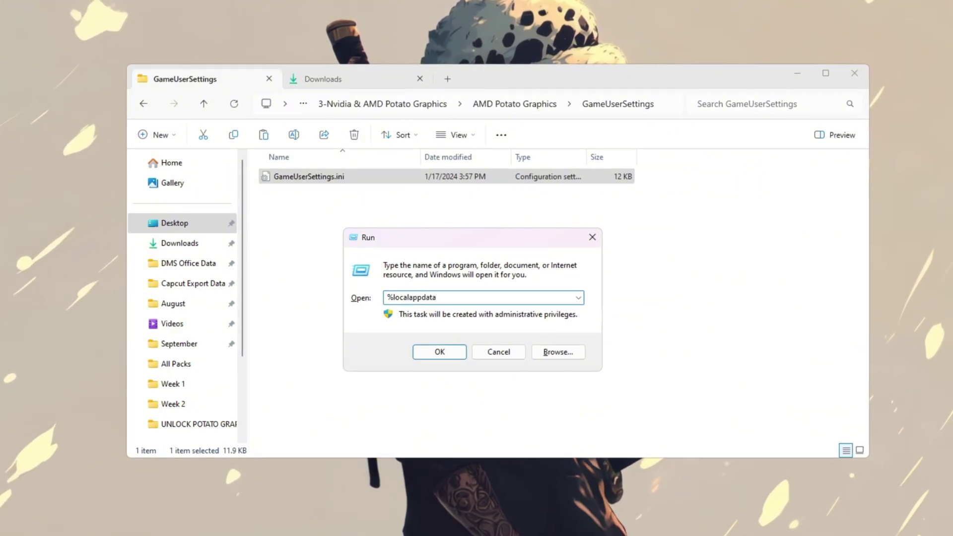
pyautogui.write('alappdata')
pyautogui.press('Return')
# Paste GameUserSettings.ini into FortniteGame > Saved > Config > WindowsClient, replacing the existing file, and close that folder window
pyautogui.scroll(-4, 508, 236)
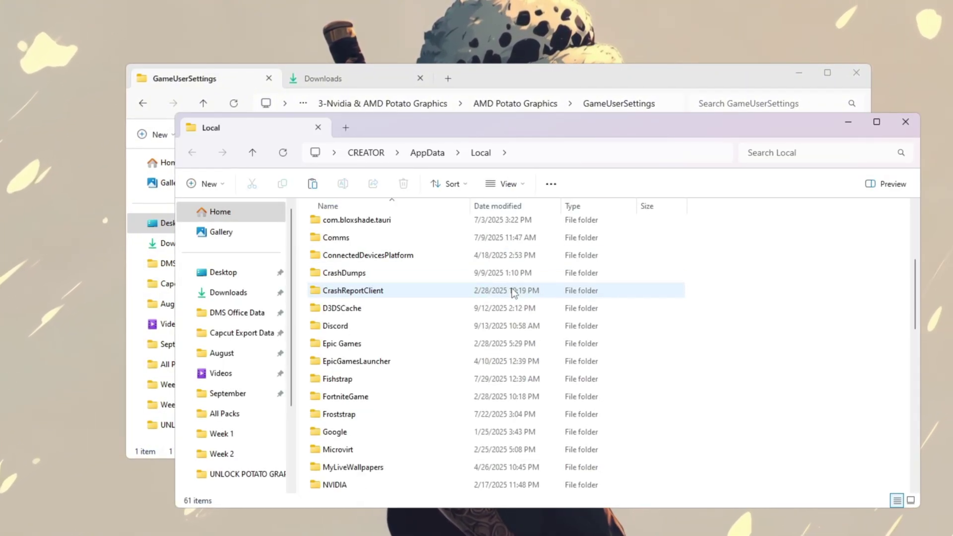
pyautogui.doubleClick(458, 402)
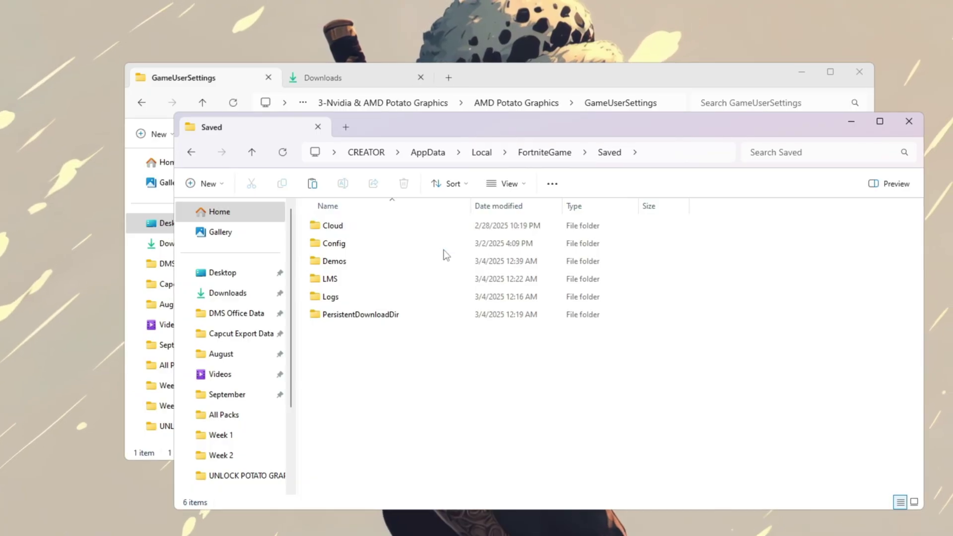
pyautogui.doubleClick(446, 243)
pyautogui.doubleClick(447, 241)
pyautogui.hotkey('ctrl', 'v')
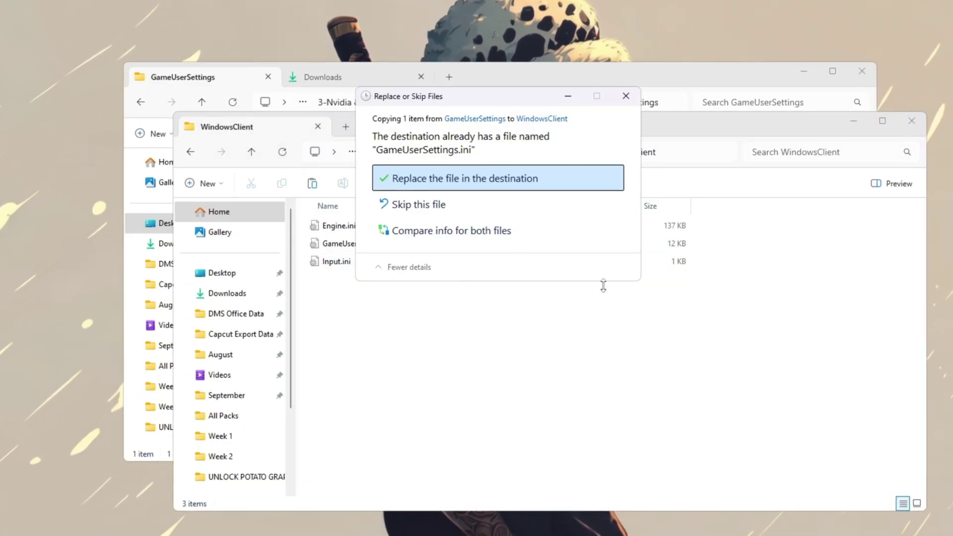
pyautogui.click(553, 174)
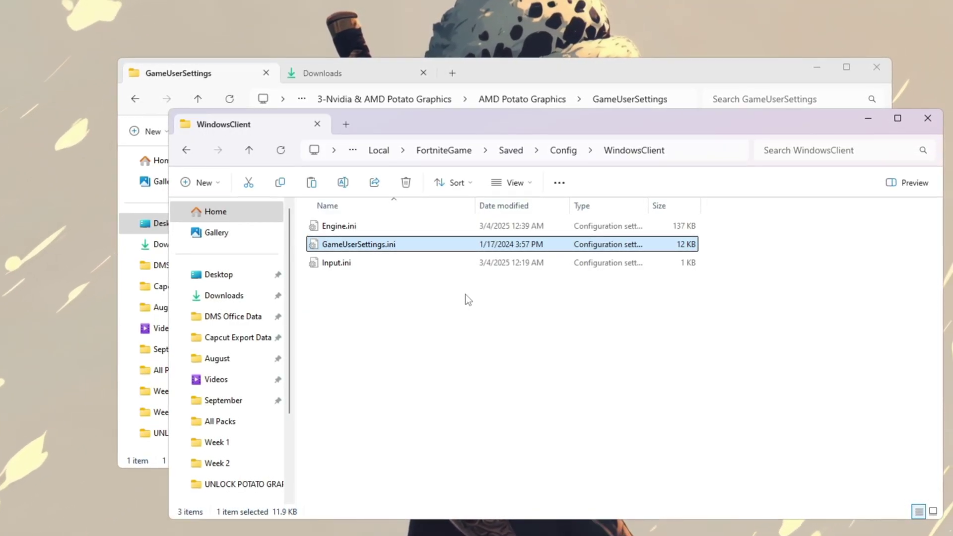
pyautogui.click(923, 120)
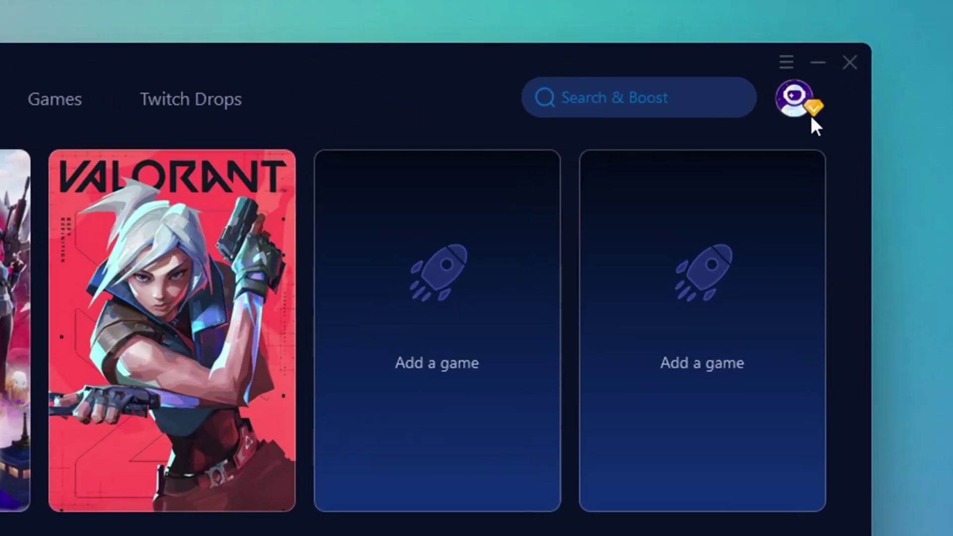
# In GearUP Booster, browse the supported games list, then return to the home page and boost Fortnite
pyautogui.click(807, 111)
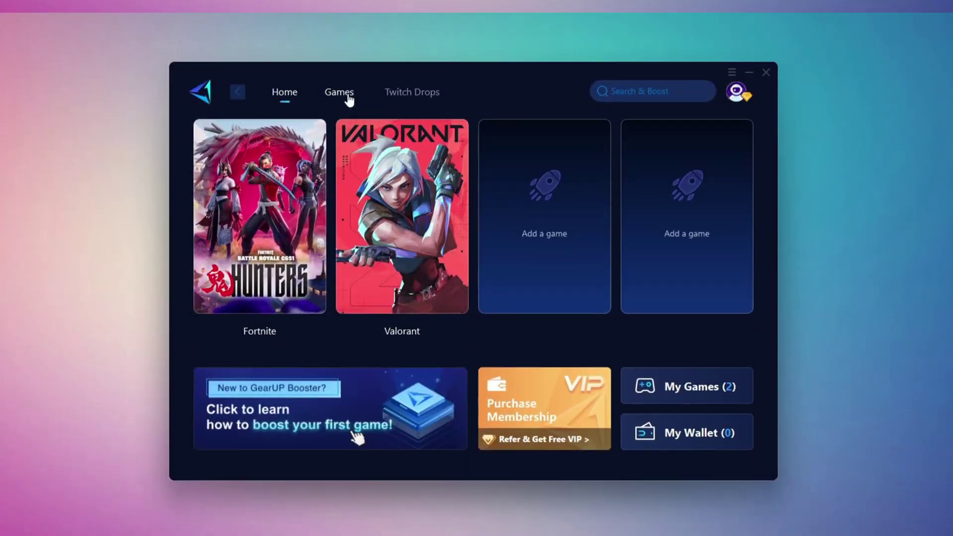
pyautogui.click(346, 86)
pyautogui.scroll(-6, 319, 195)
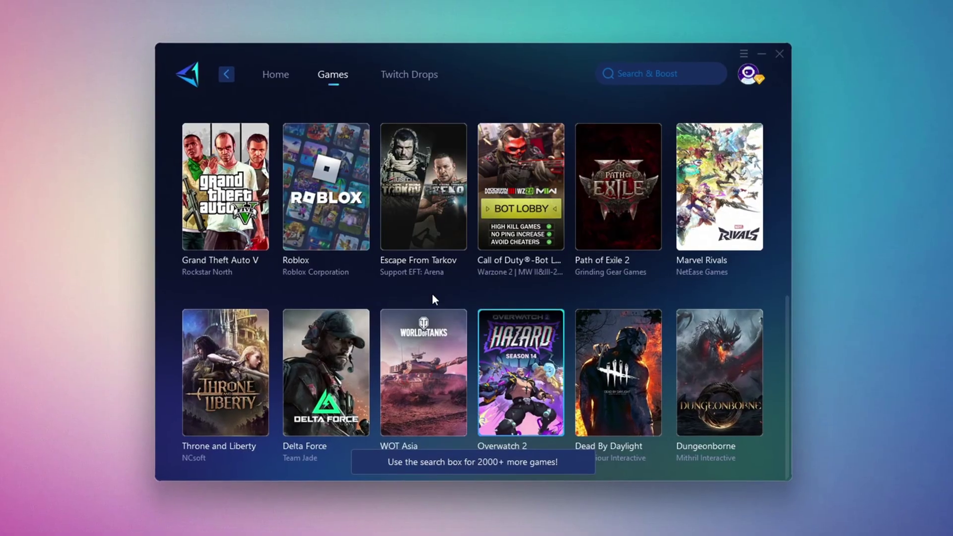
pyautogui.click(273, 75)
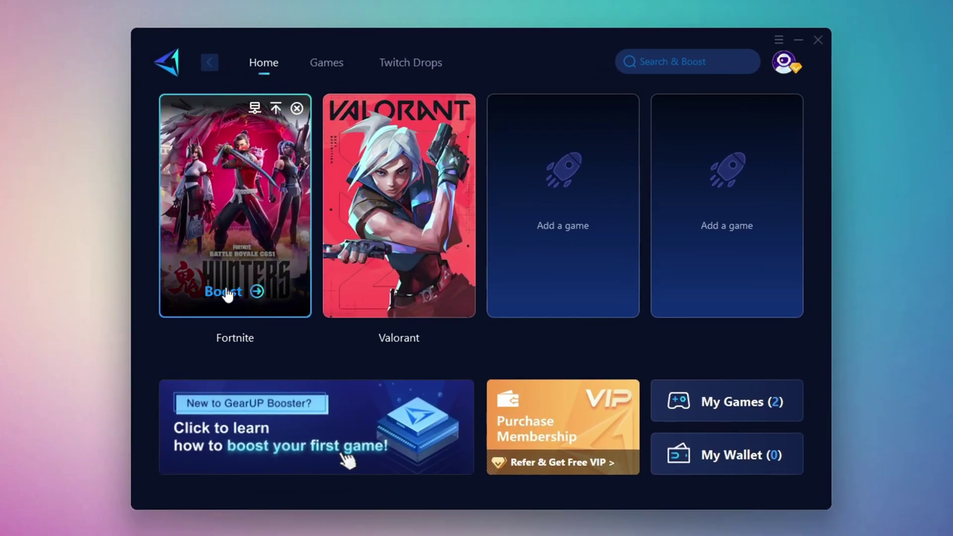
pyautogui.click(225, 291)
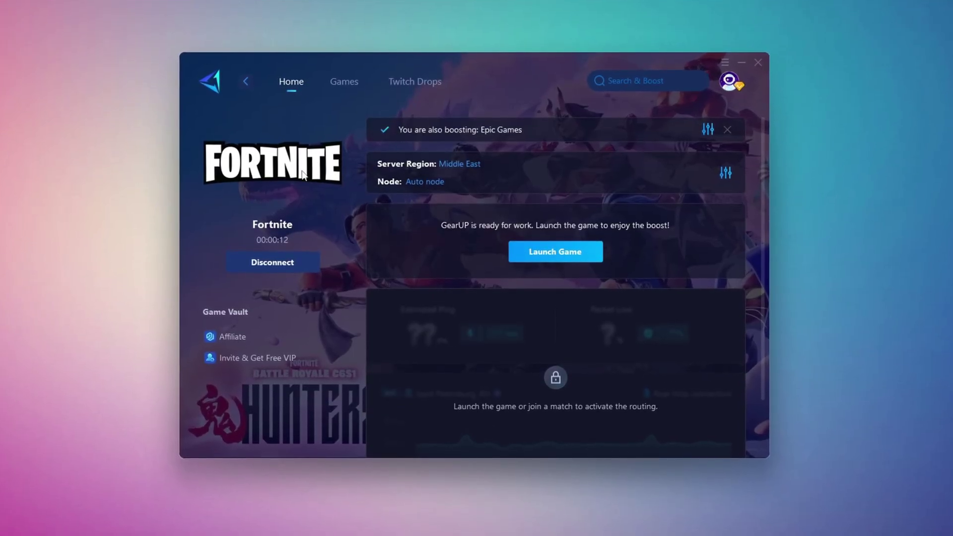
# Review the server region and node options for the Fortnite boost, keep the current selections, and close the booster window
pyautogui.click(452, 170)
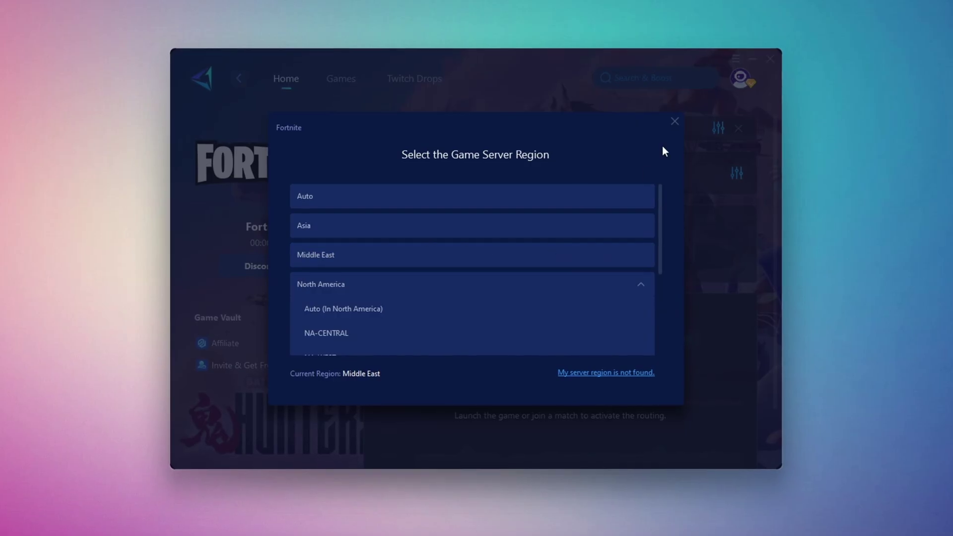
pyautogui.click(675, 121)
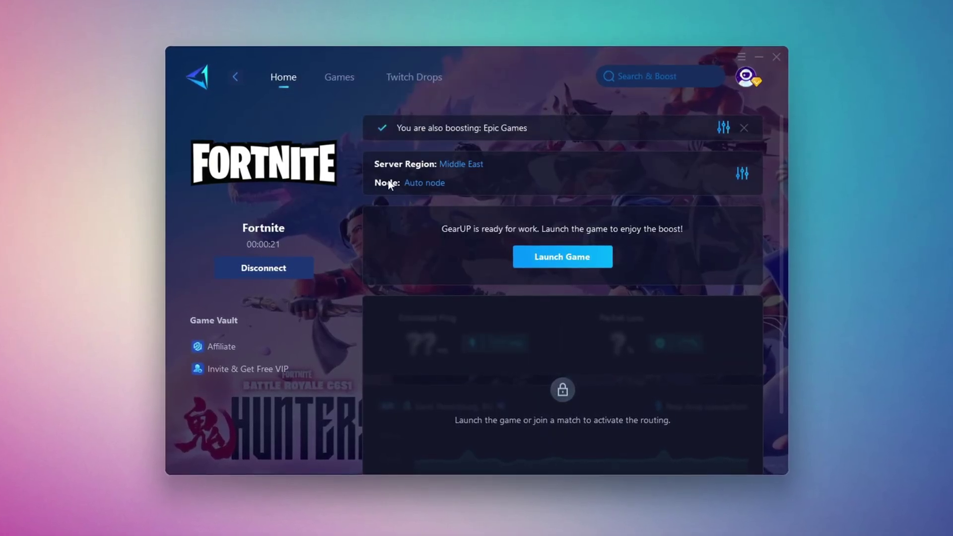
pyautogui.click(425, 183)
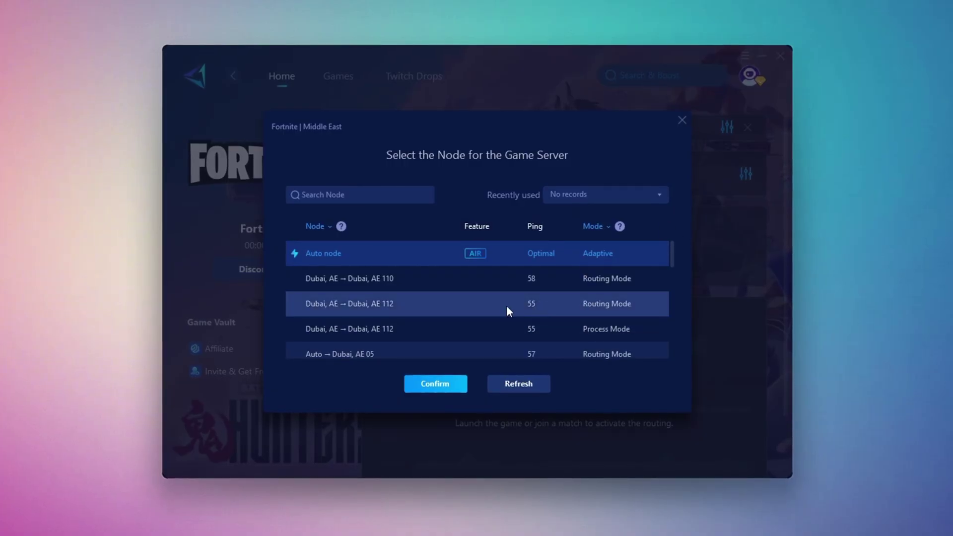
pyautogui.scroll(-1, 432, 266)
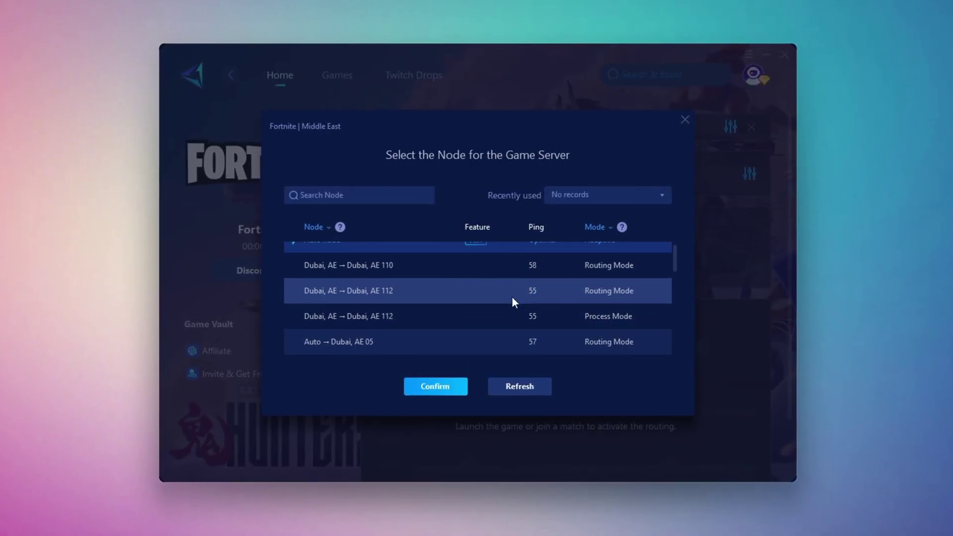
pyautogui.scroll(1, 512, 297)
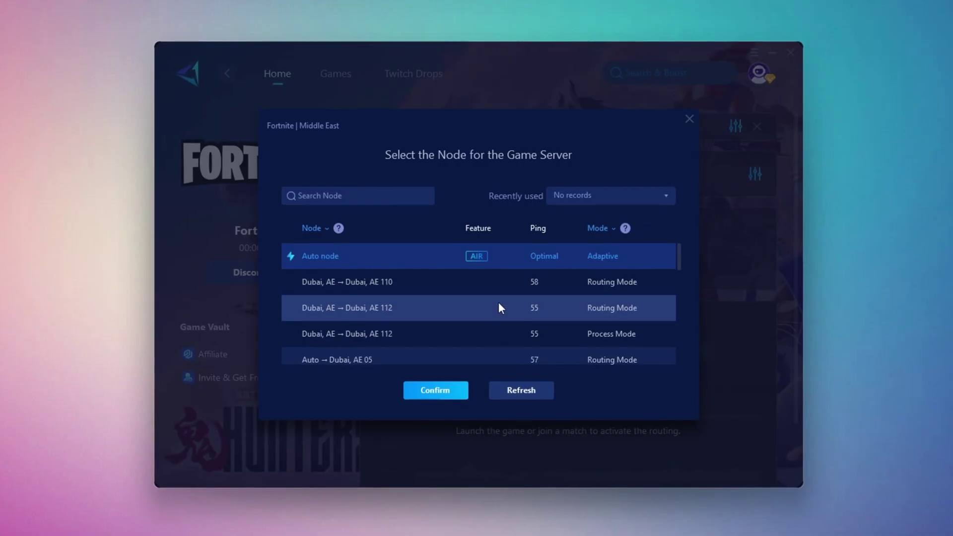
pyautogui.click(689, 119)
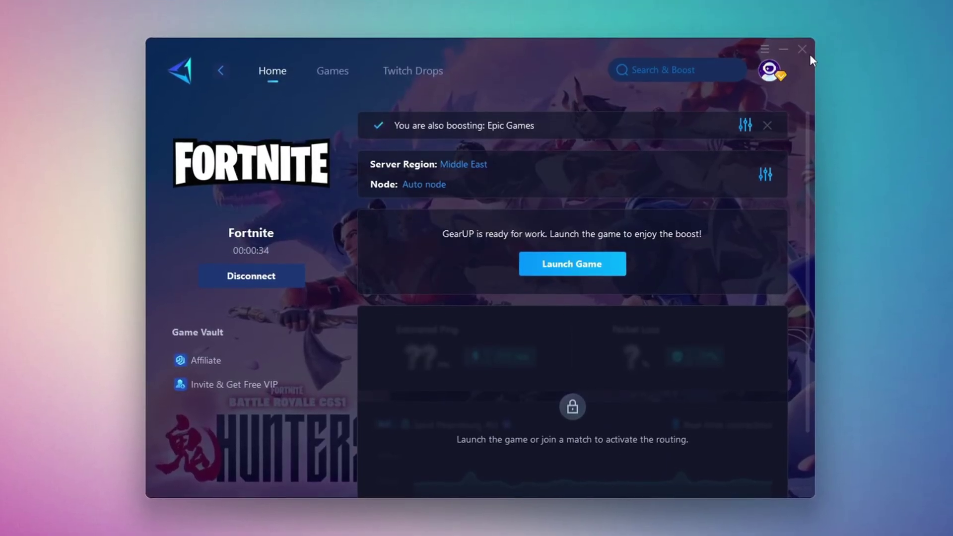
pyautogui.click(805, 50)
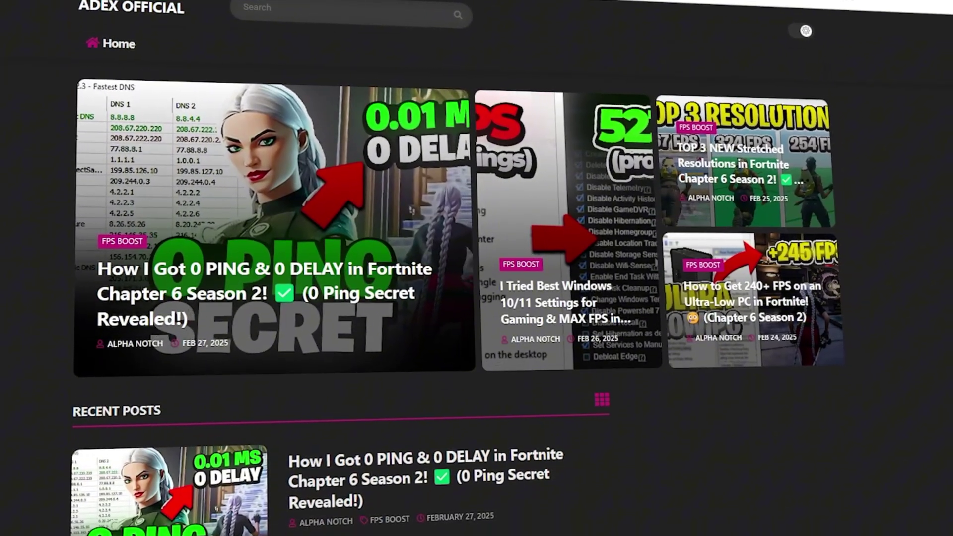
pyautogui.scroll(-8, 348, 268)
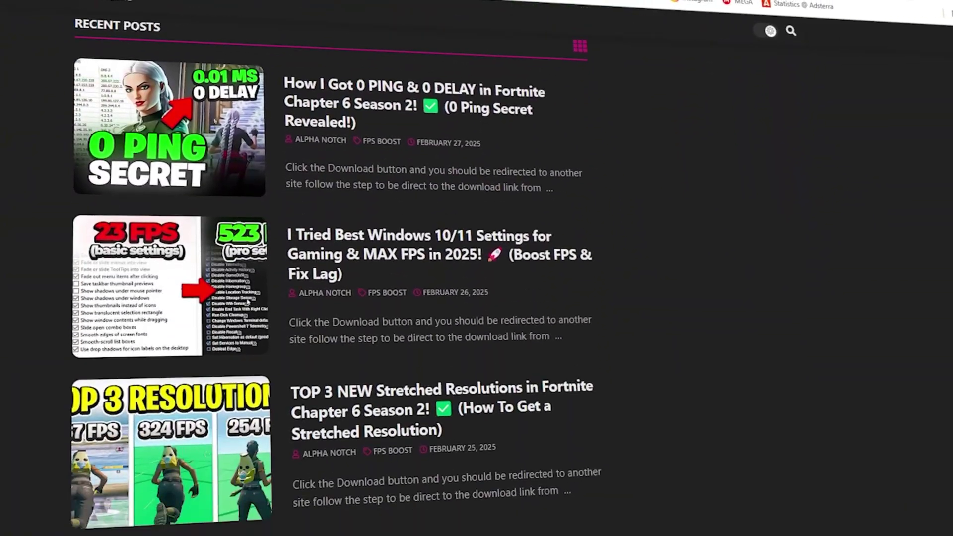
pyautogui.scroll(-8, 348, 268)
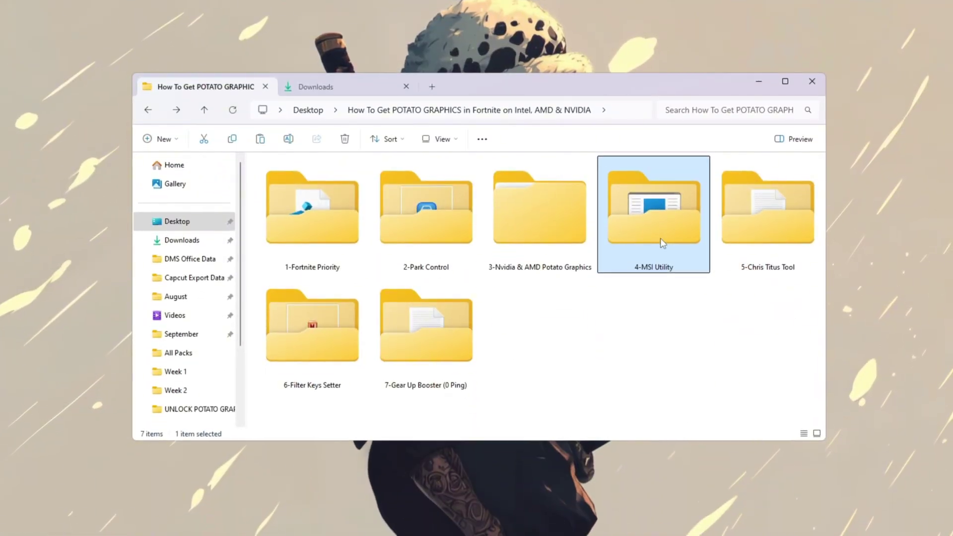
# Open the 4-MSI Utility folder from the POTATO GRAPHICS pack
pyautogui.doubleClick(663, 242)
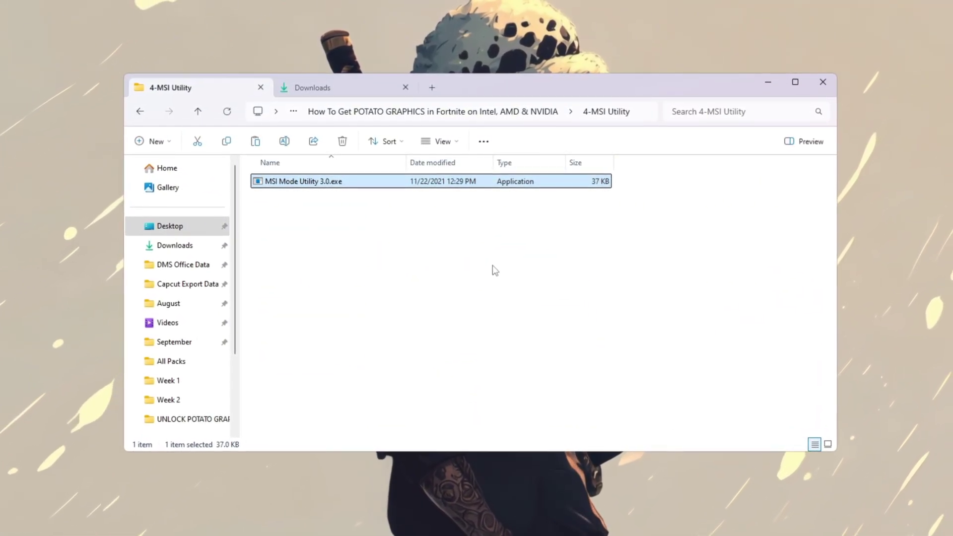
# Launch MSI Mode Utility 3.0.exe, minimize the folder window and move the utility window fully into view
pyautogui.hotkey('ctrl', 'shift', '2')
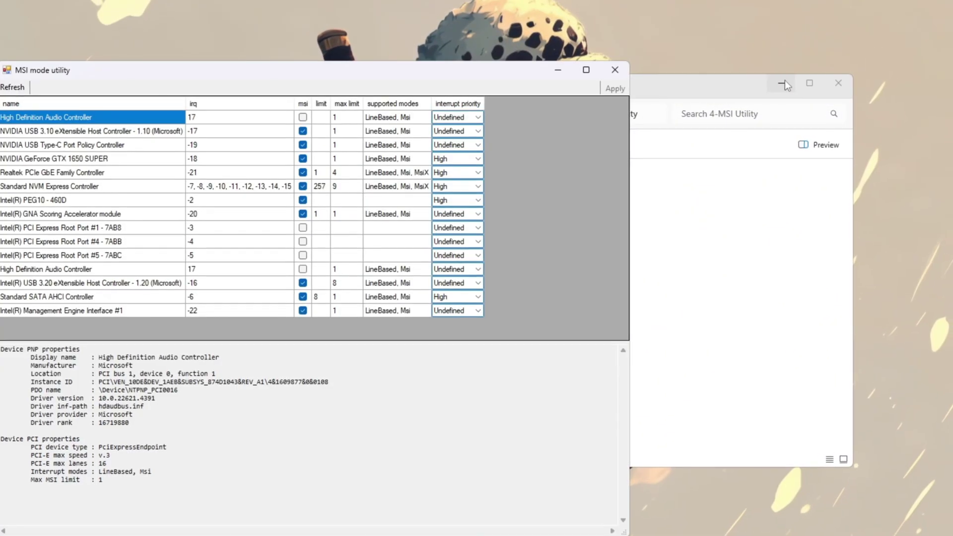
pyautogui.click(784, 85)
pyautogui.moveTo(298, 70); pyautogui.dragTo(451, 46)
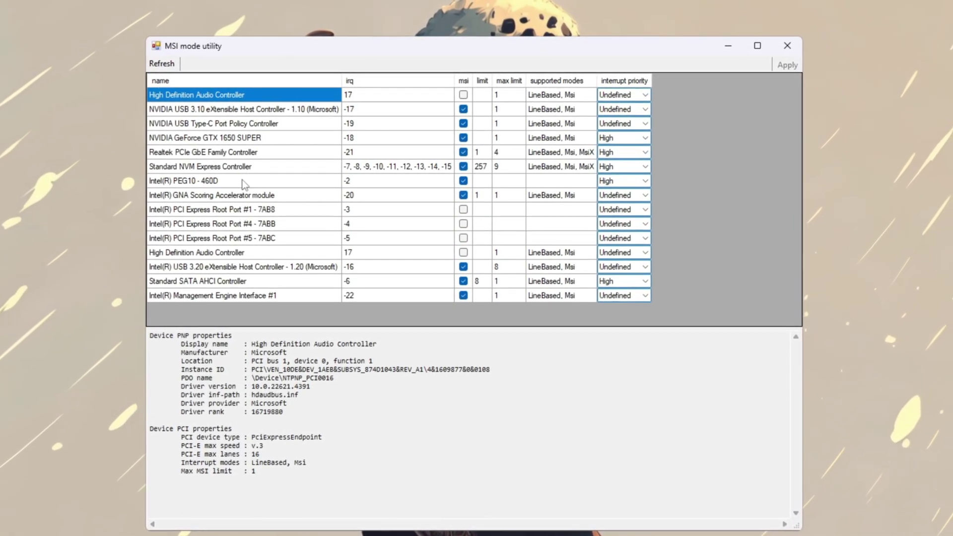
# Check MSI mode for the NVIDIA GeForce GTX 1650 SUPER and Intel(R) PEG10 - 460D, keep their interrupt priority at High, and close the utility
pyautogui.press('Down')
pyautogui.press('Down')
pyautogui.press('Down')
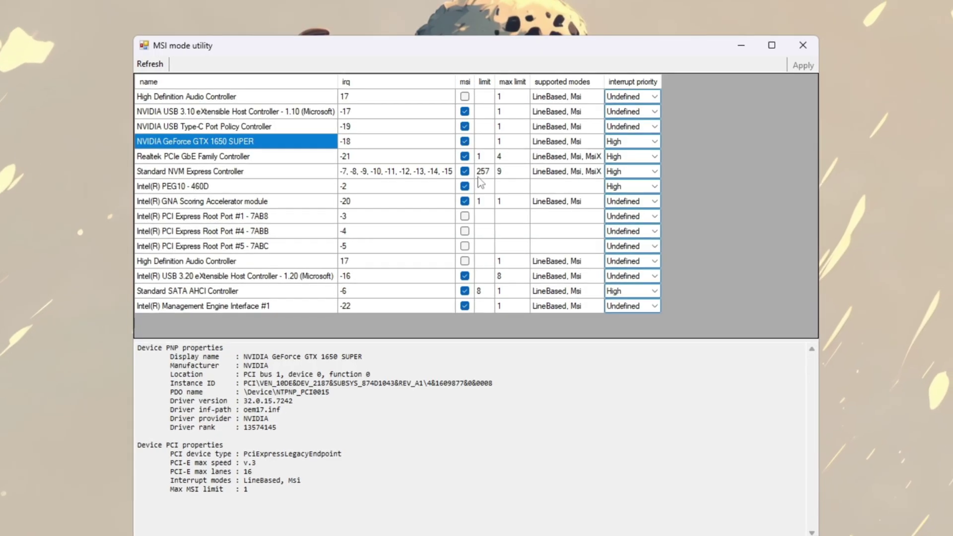
pyautogui.click(648, 141)
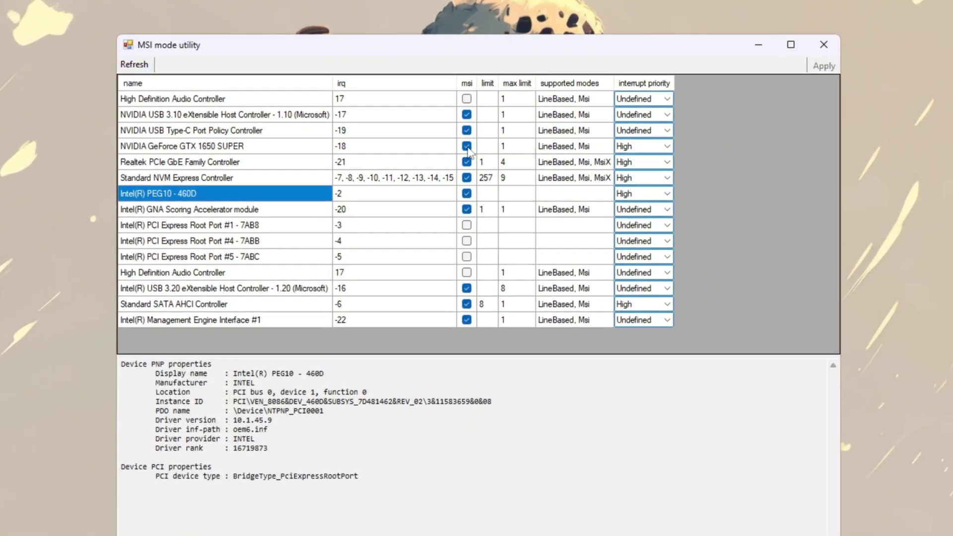
pyautogui.click(669, 197)
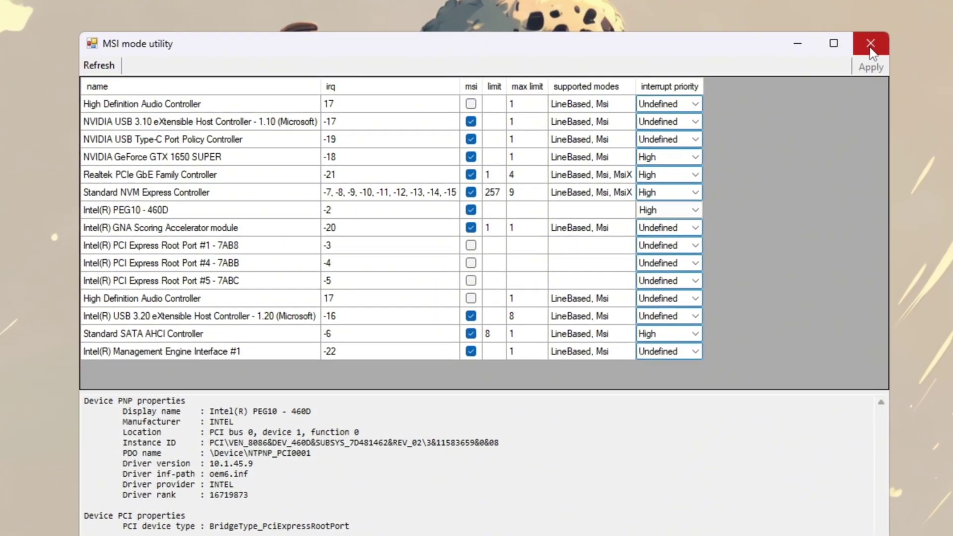
pyautogui.click(871, 45)
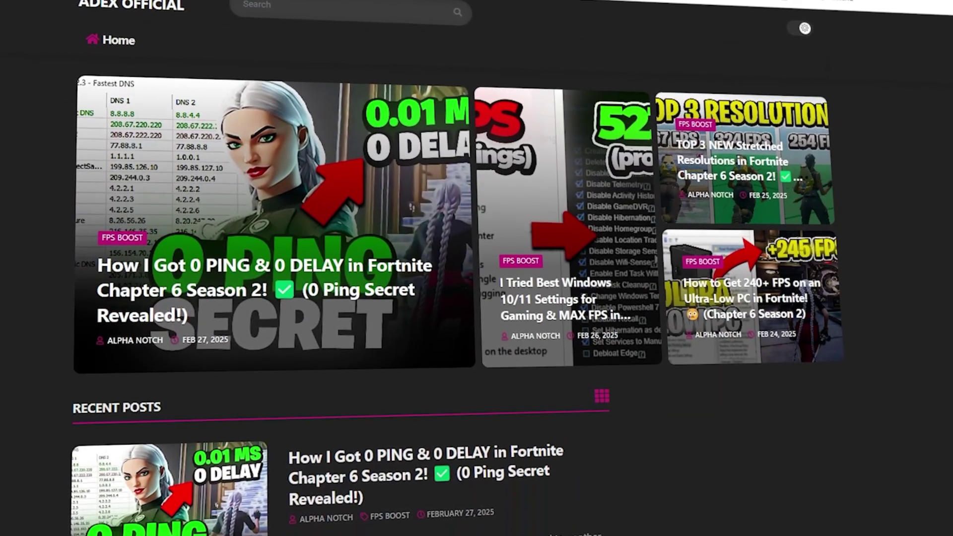
pyautogui.scroll(-8, 476, 268)
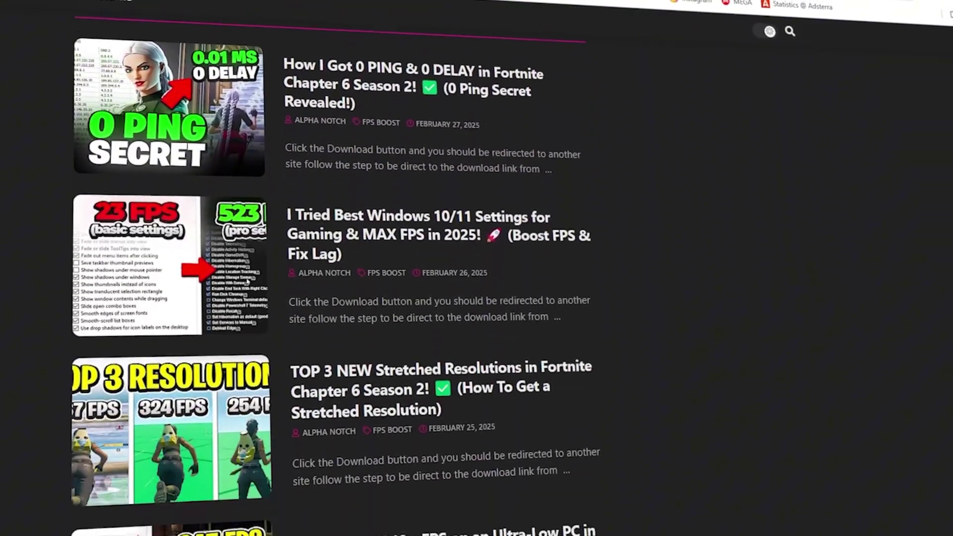
pyautogui.scroll(-10, 477, 268)
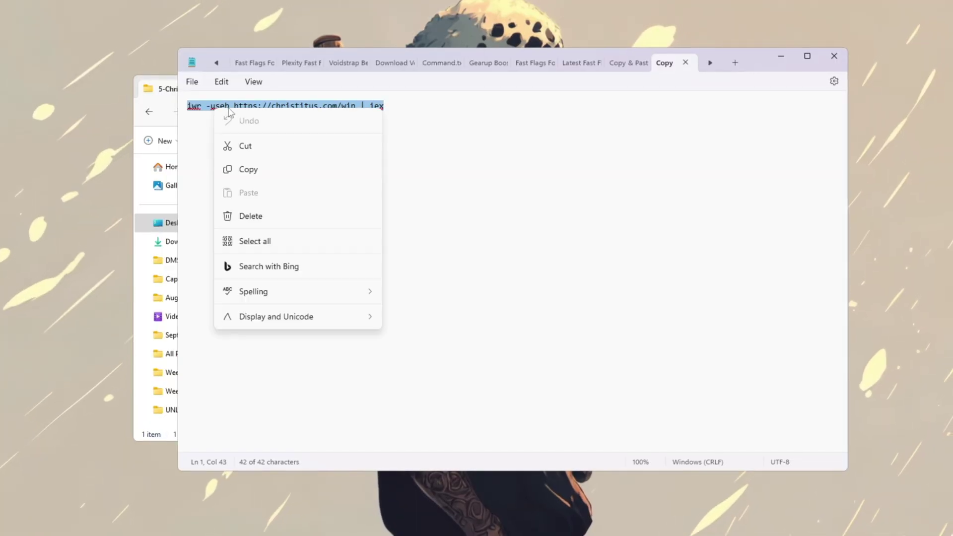
pyautogui.click(269, 171)
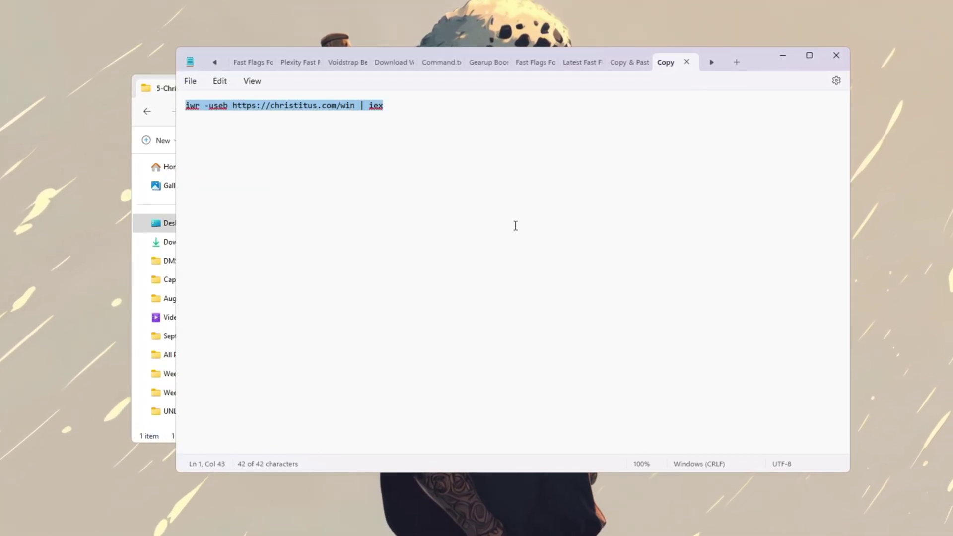
pyautogui.press('super')
pyautogui.write('power')
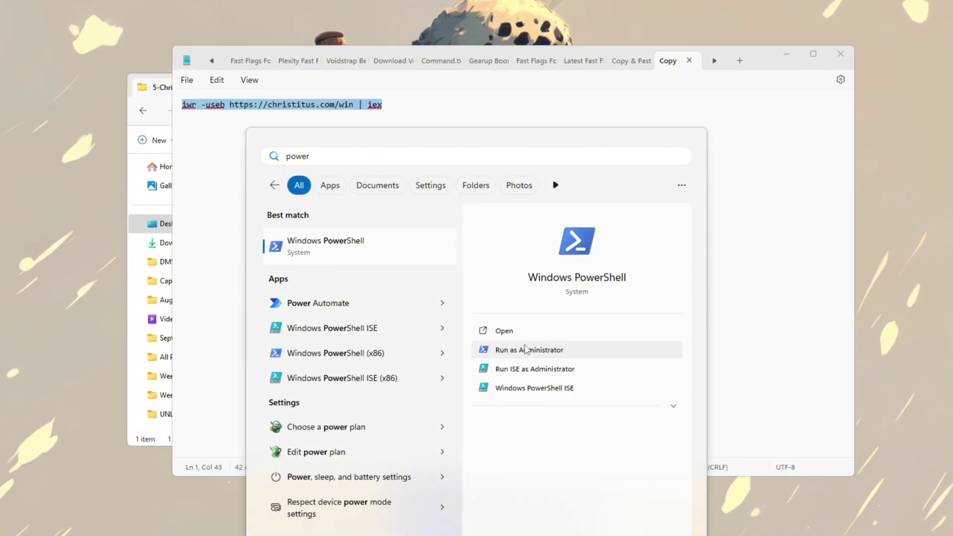
pyautogui.click(526, 350)
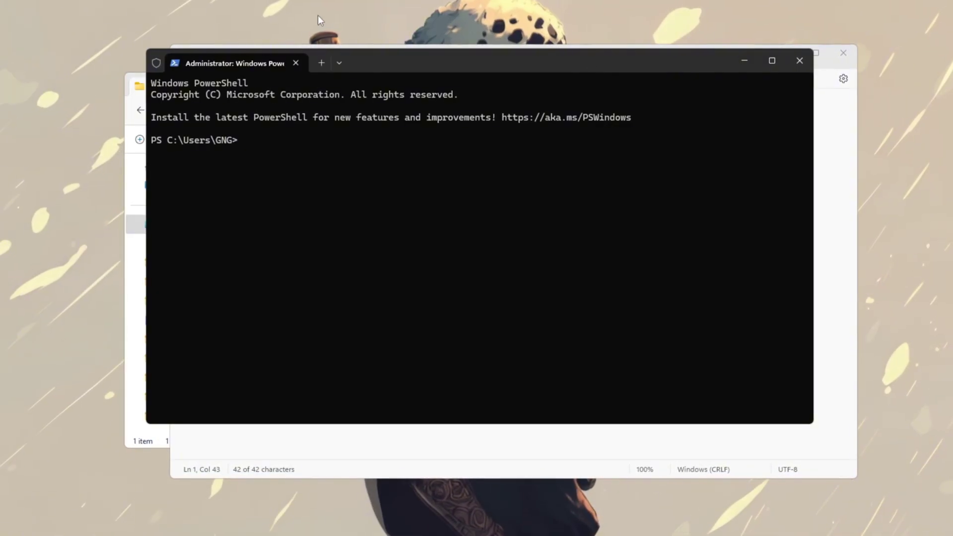
pyautogui.rightClick(511, 138)
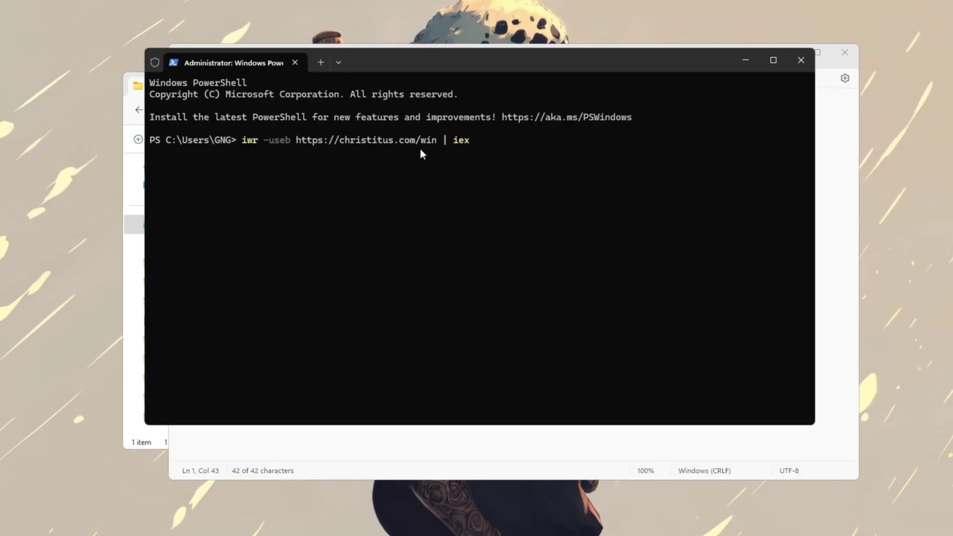
pyautogui.press('Return')
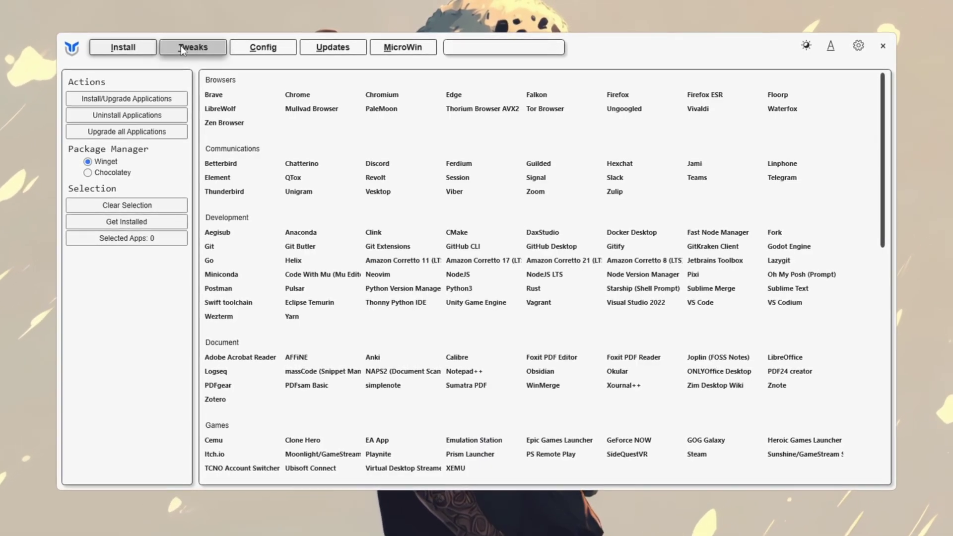
# In the Chris Titus tool's Tweaks section, apply the Standard recommended selection and review the checked essential and advanced tweaks
pyautogui.click(181, 46)
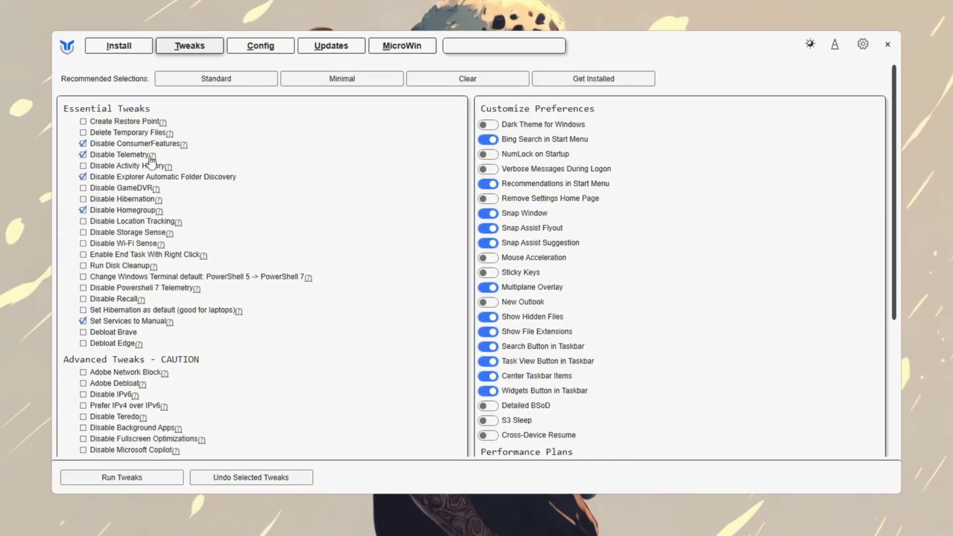
pyautogui.scroll(-5, 152, 160)
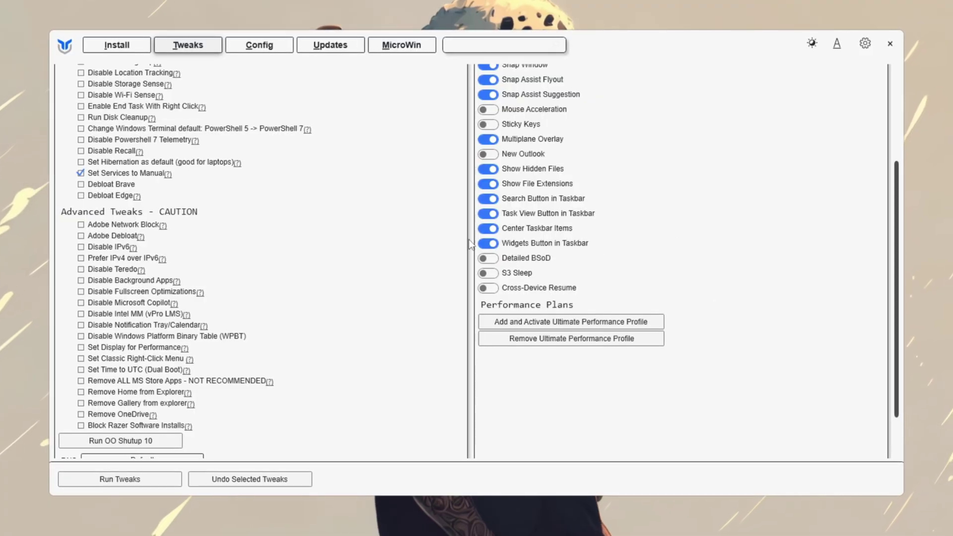
pyautogui.scroll(5, 471, 244)
pyautogui.click(247, 82)
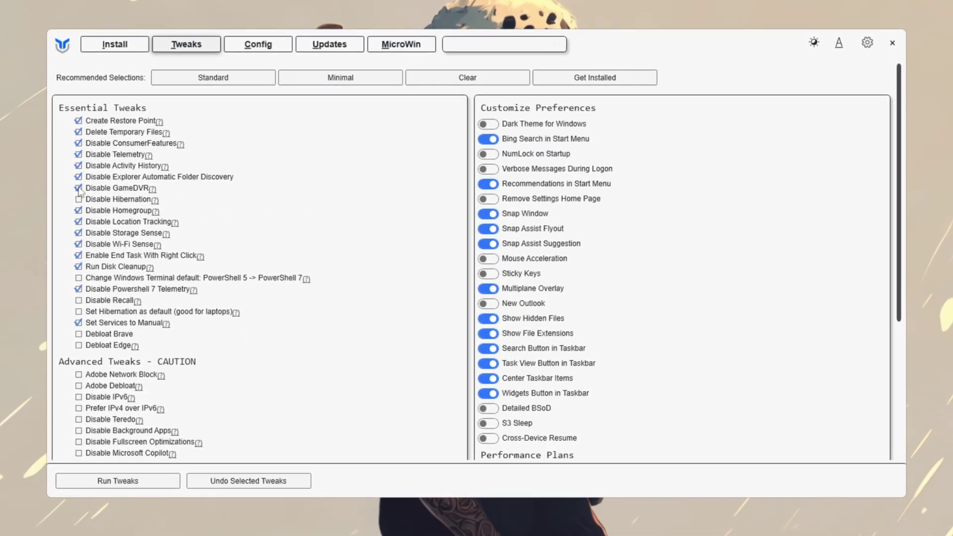
pyautogui.scroll(-3, 110, 204)
pyautogui.scroll(-3, 161, 259)
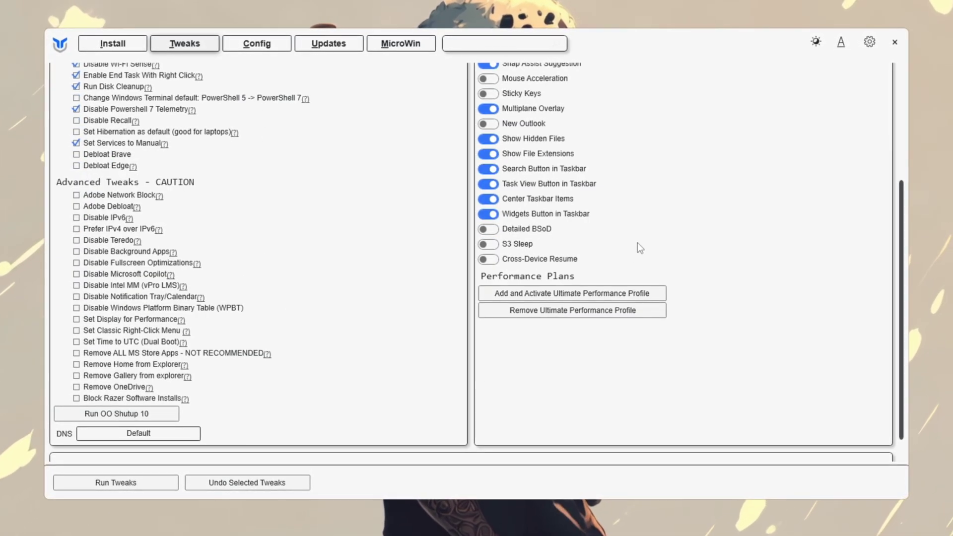
pyautogui.scroll(5, 534, 192)
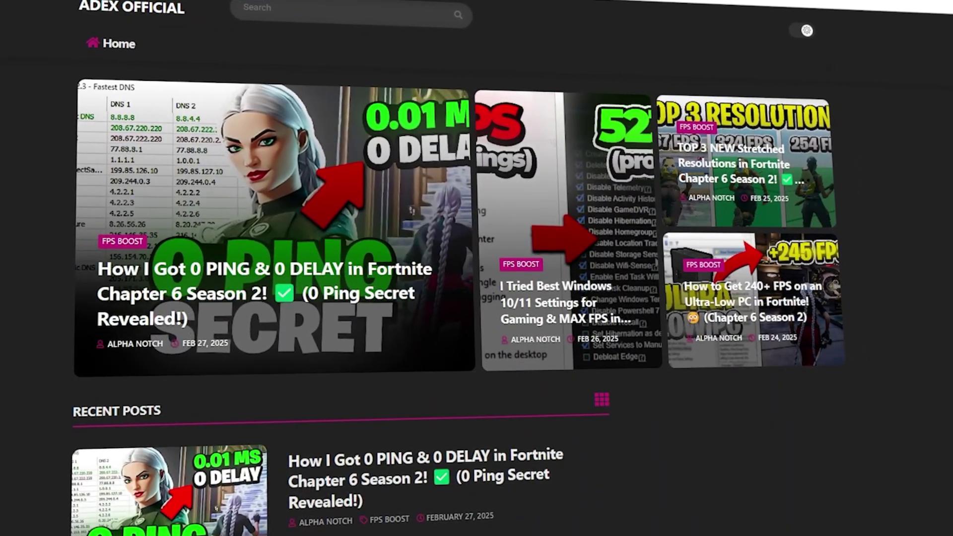
pyautogui.scroll(-5, 453, 298)
pyautogui.scroll(-8, 338, 298)
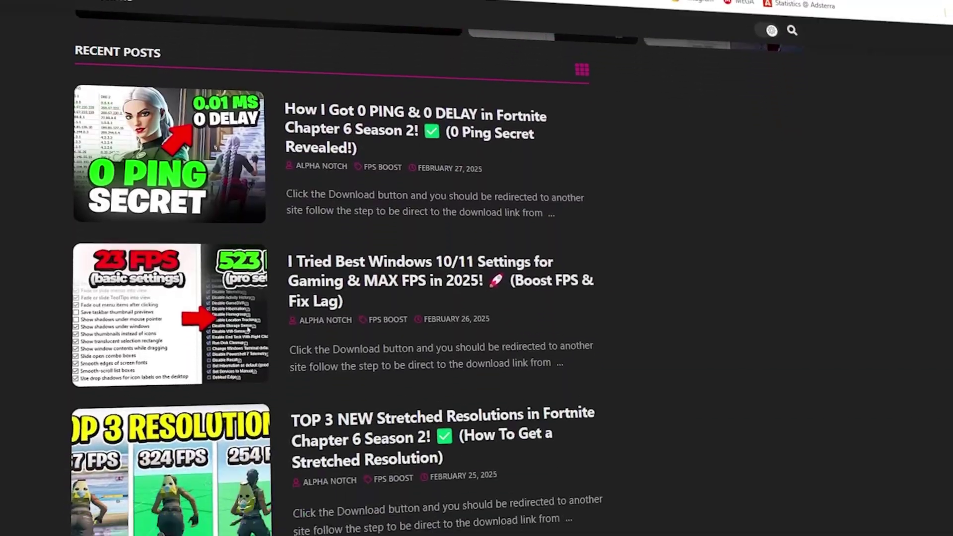
pyautogui.scroll(-2, 338, 298)
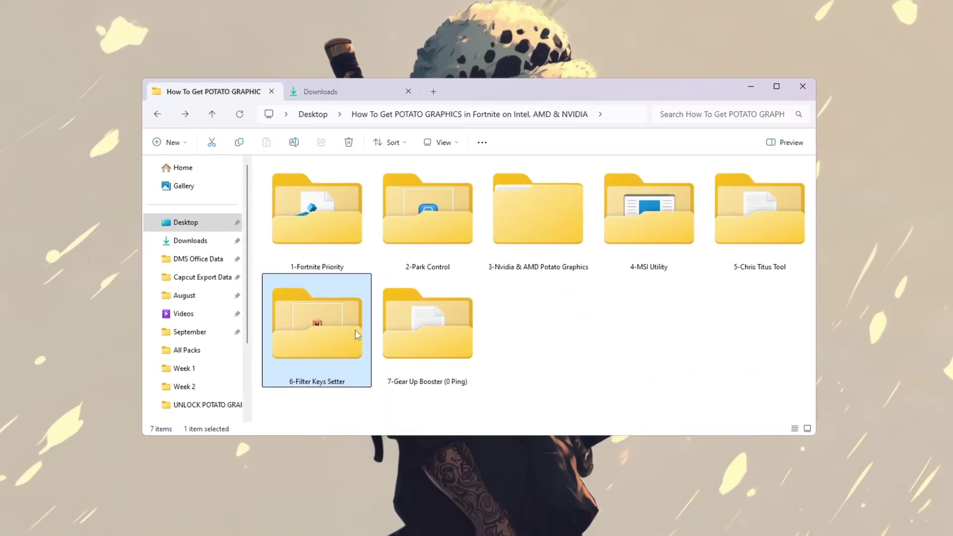
# Open FilterKeysSetter.exe from 6-Filter Keys Setter, keep Ignore under 0 ms, Repeat delay 130 ms and Repeat rate 10 ms, and enable Save to registry
pyautogui.doubleClick(356, 331)
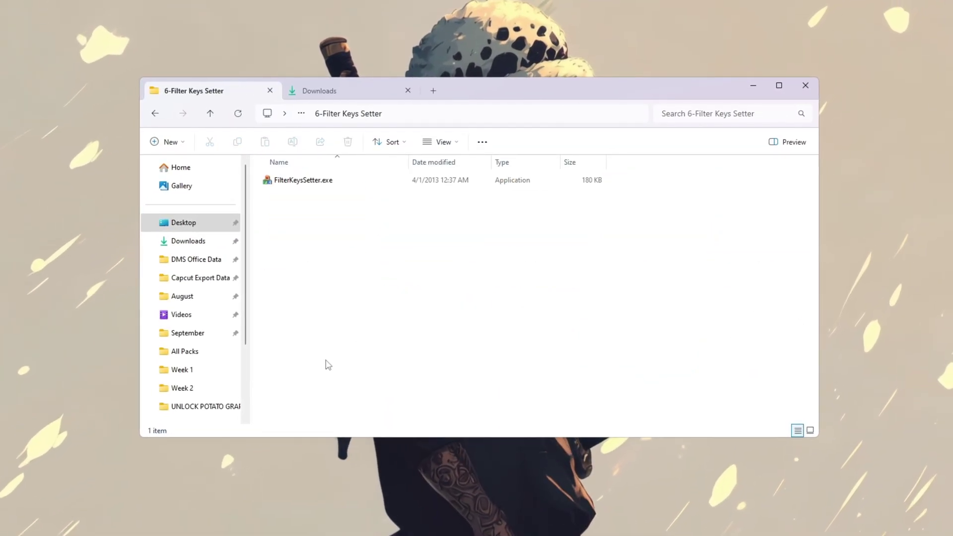
pyautogui.click(305, 184)
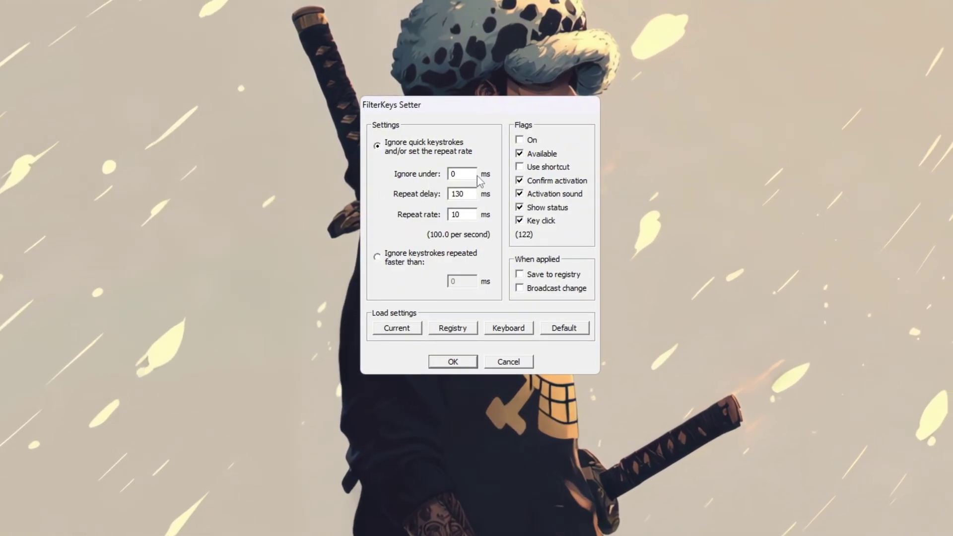
pyautogui.doubleClick(450, 175)
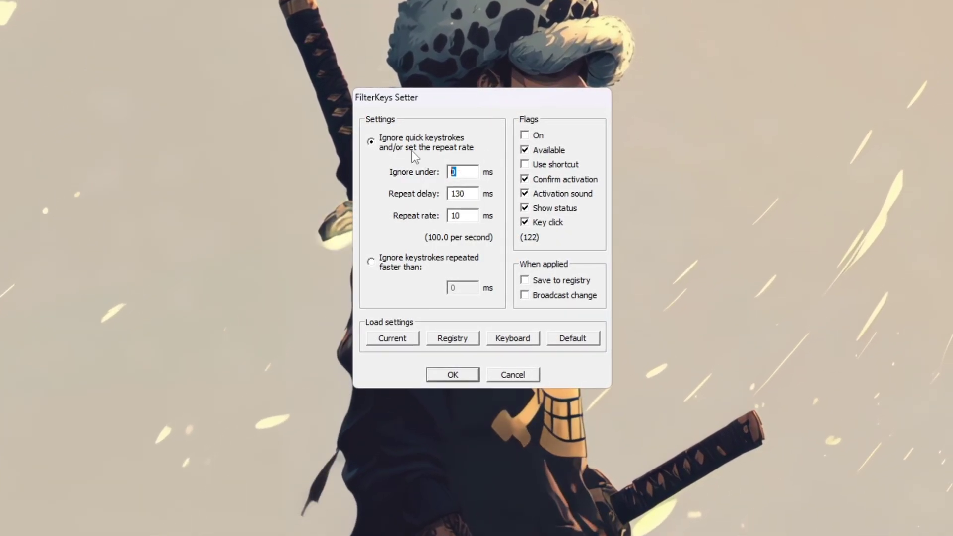
pyautogui.doubleClick(459, 194)
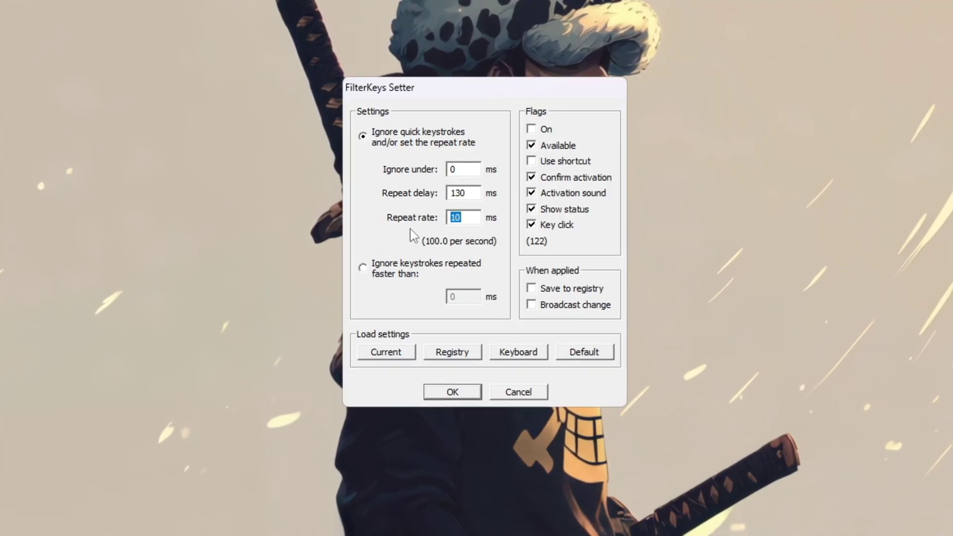
pyautogui.click(474, 223)
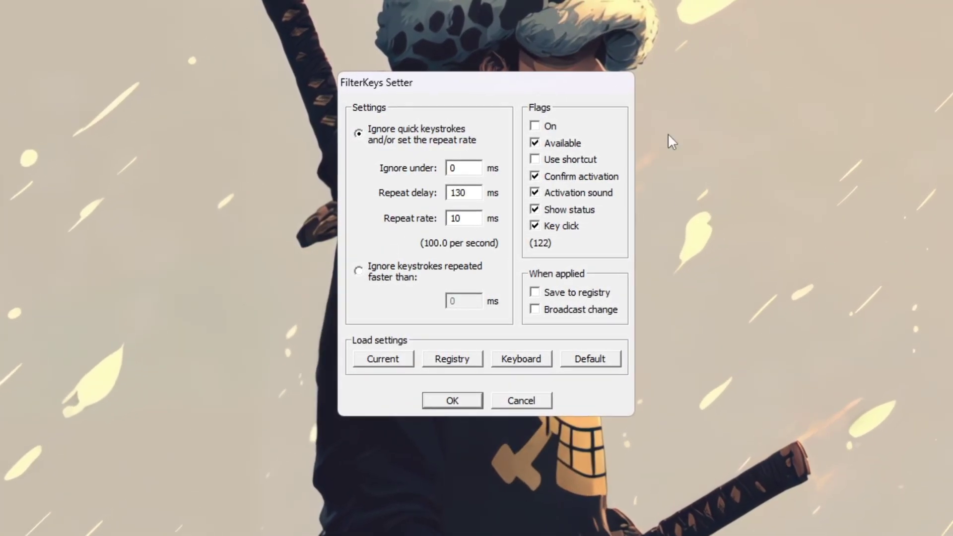
pyautogui.click(538, 296)
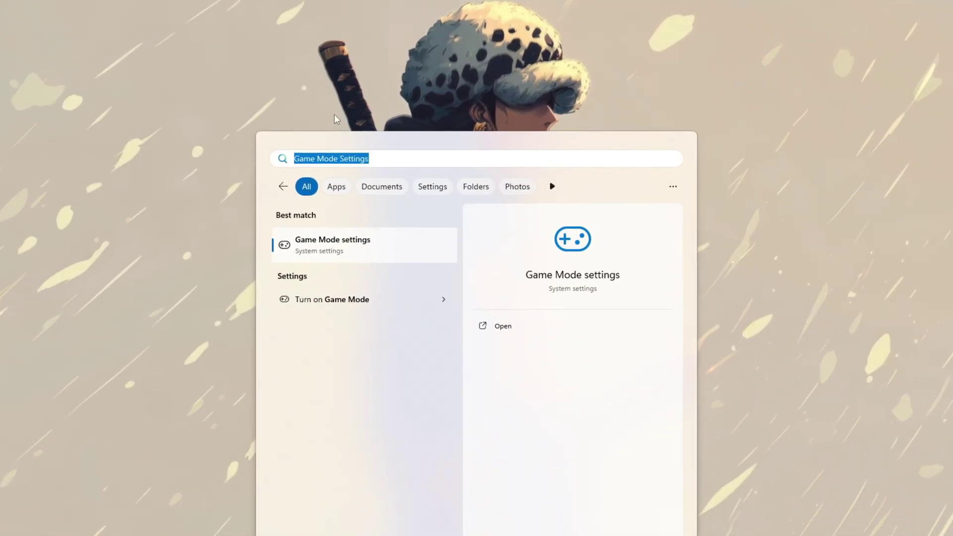
# From Game Mode settings, go to the related Graphics settings and choose the High performance graphics preference for FortniteLauncher.exe
pyautogui.click(412, 254)
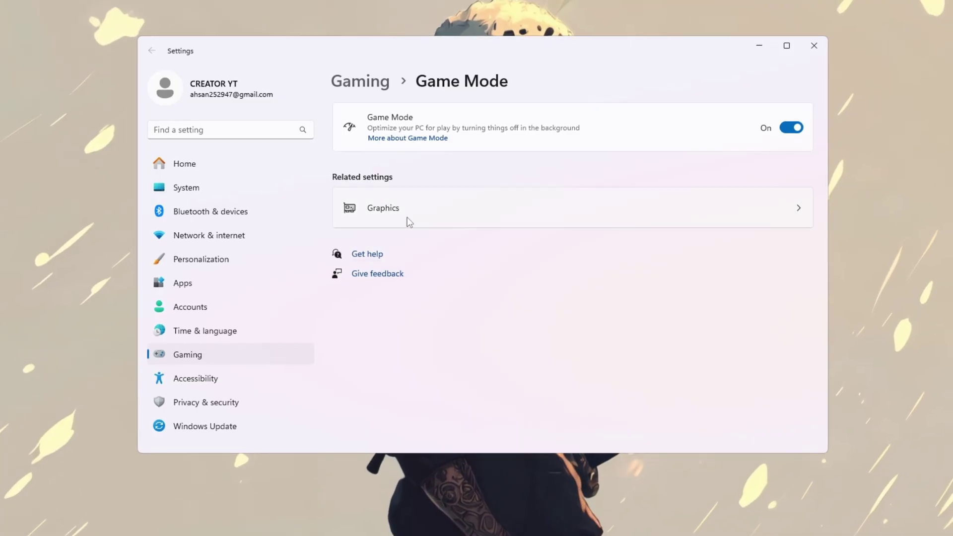
pyautogui.click(491, 219)
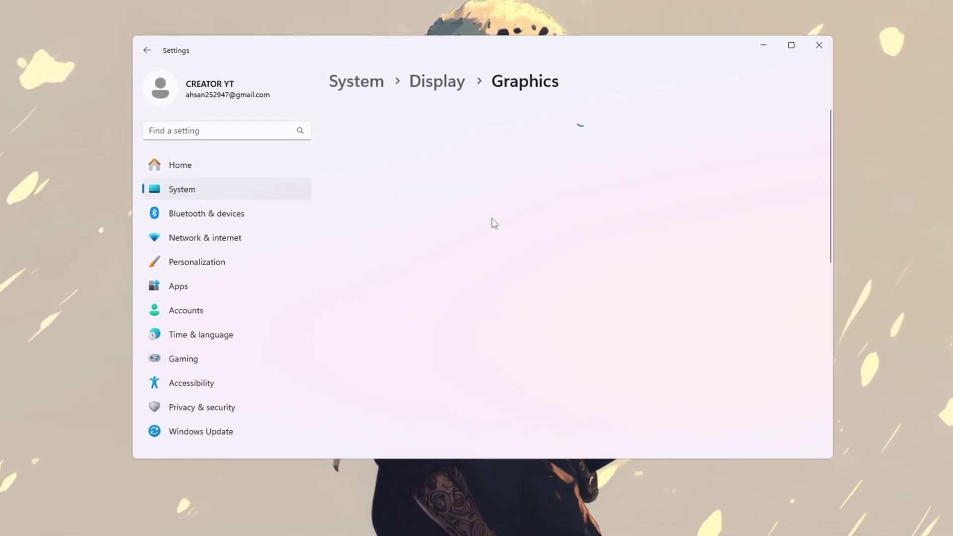
pyautogui.scroll(-5, 389, 257)
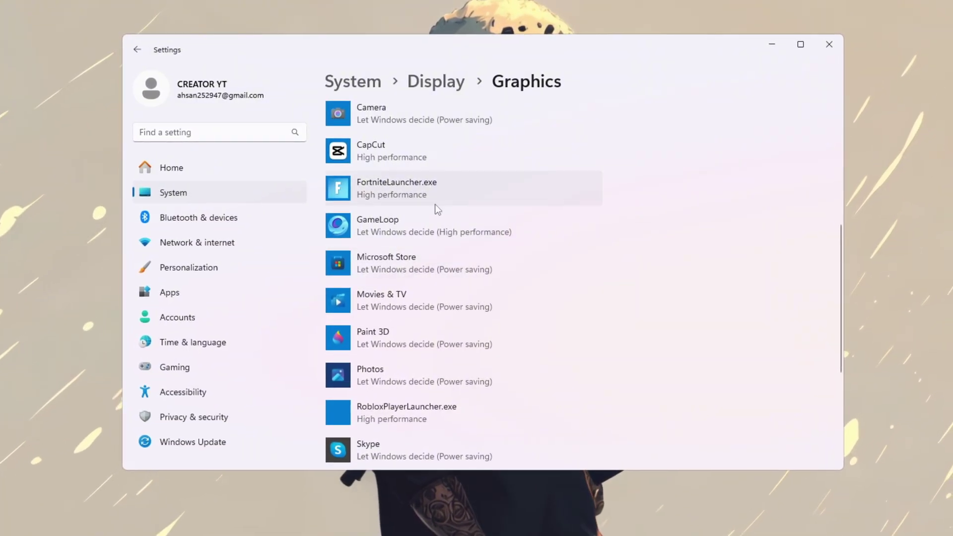
pyautogui.click(436, 205)
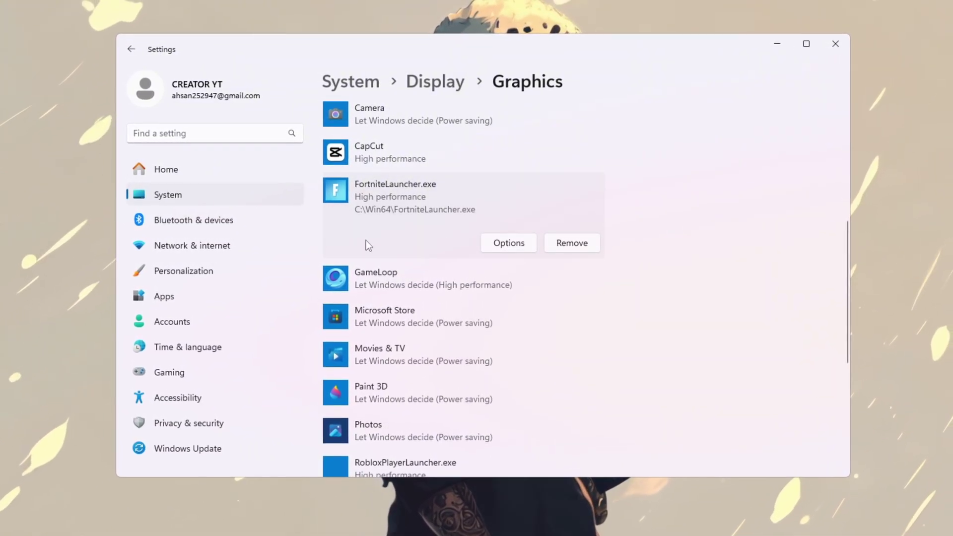
pyautogui.click(523, 247)
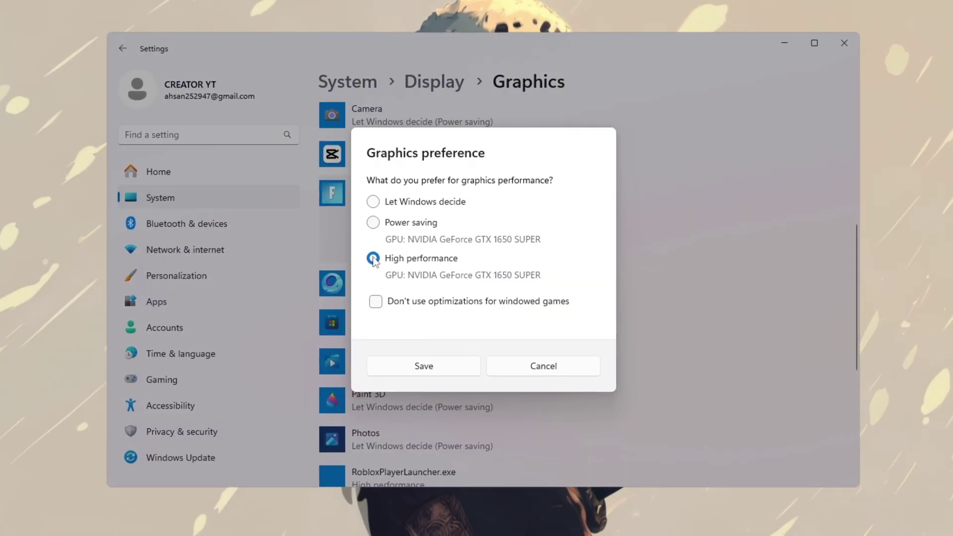